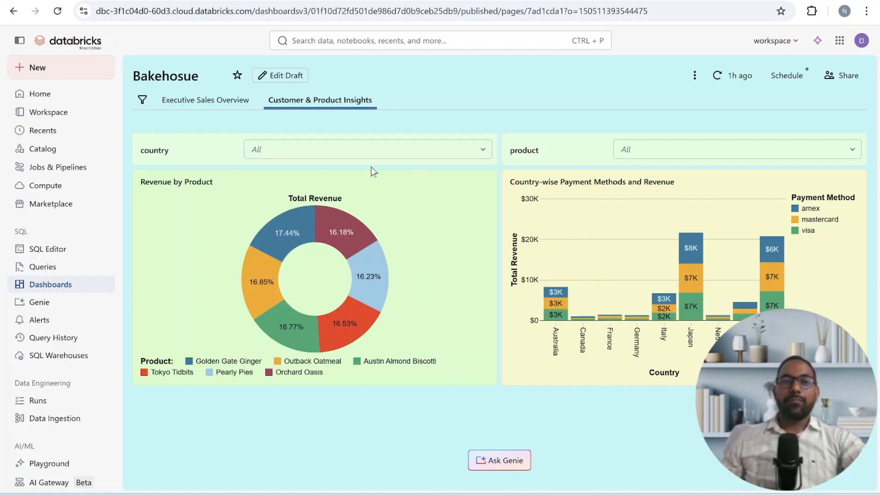
- Look through the Executive Sales Overview and Customer & Product Insights pages of the published dashboard, including its Ask Genie feature
click(230, 102)
click(321, 104)
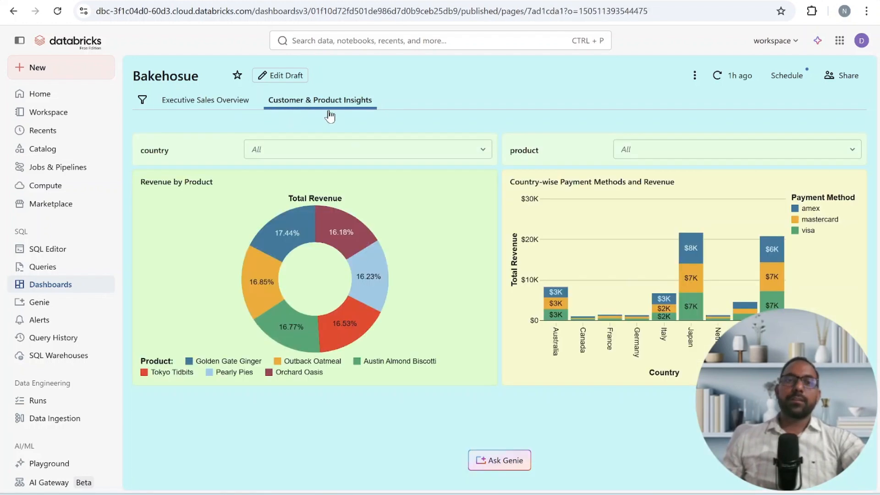
click(513, 469)
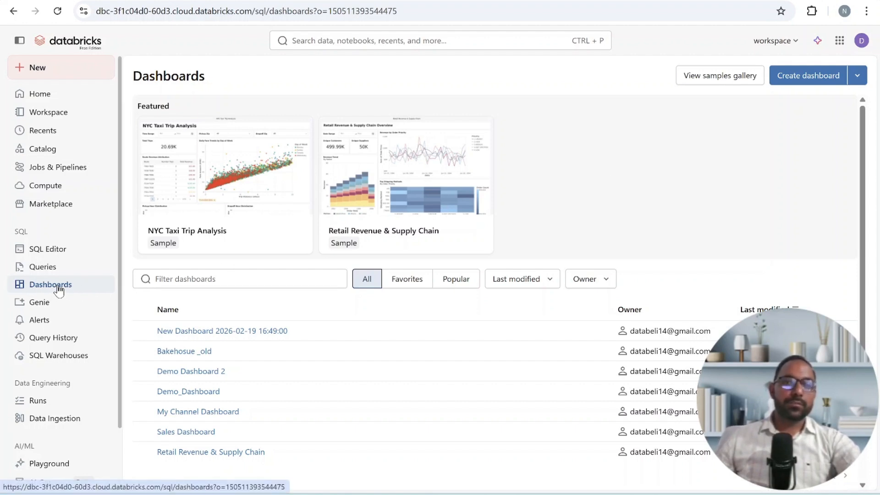
- Create a new dashboard and go to its data section
click(821, 78)
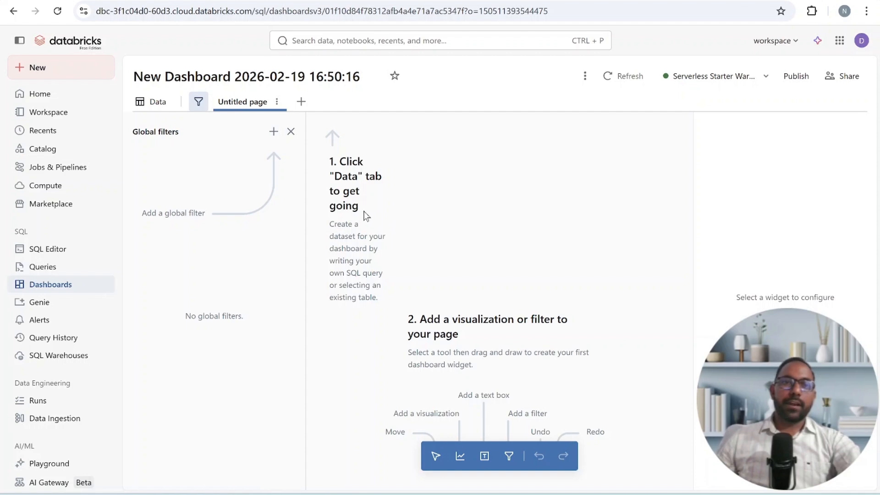
click(156, 108)
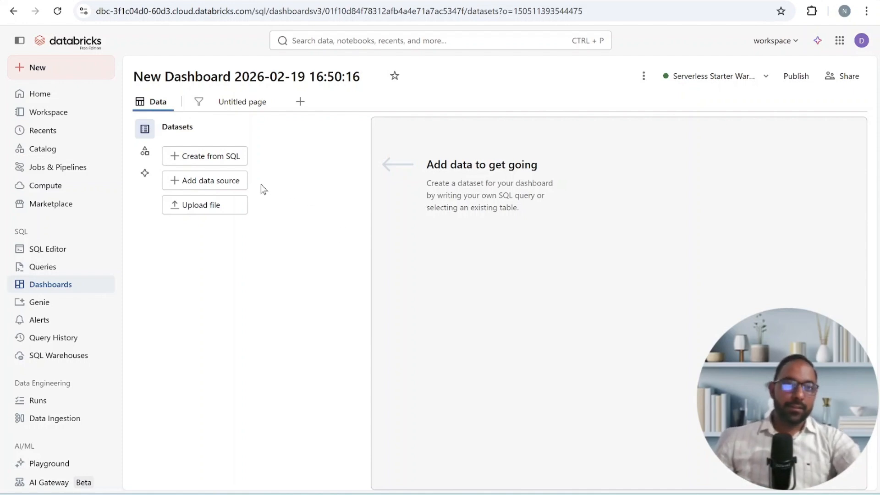
- Add the sales_customers, sales_franchises and sales_transactions tables from samples.bakehouse as datasets, and check the sales_transactions query
click(205, 184)
click(311, 181)
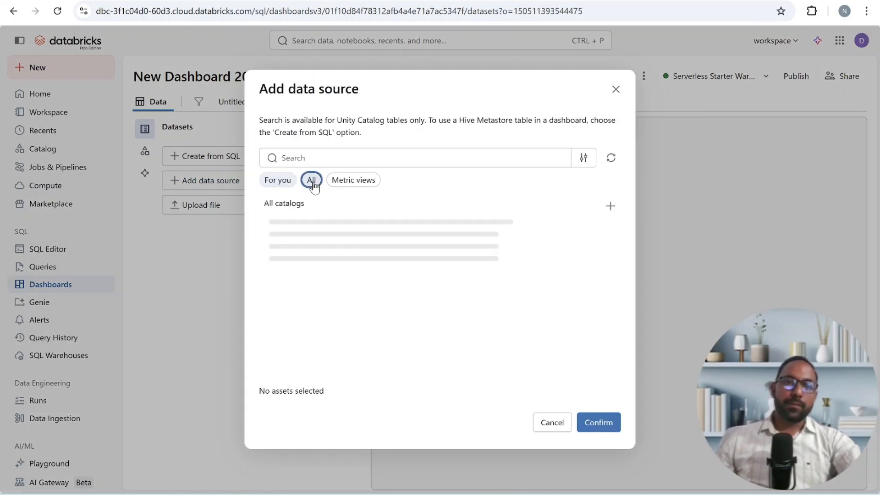
drag(614, 271, 605, 318)
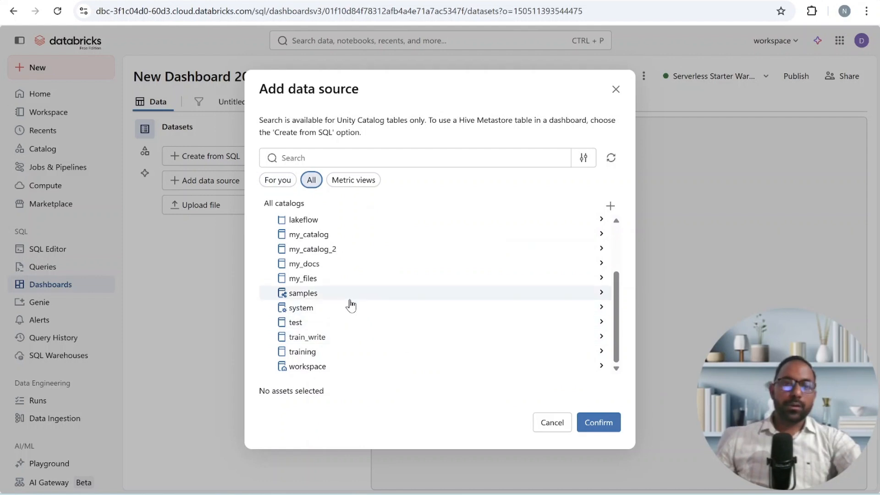
click(349, 294)
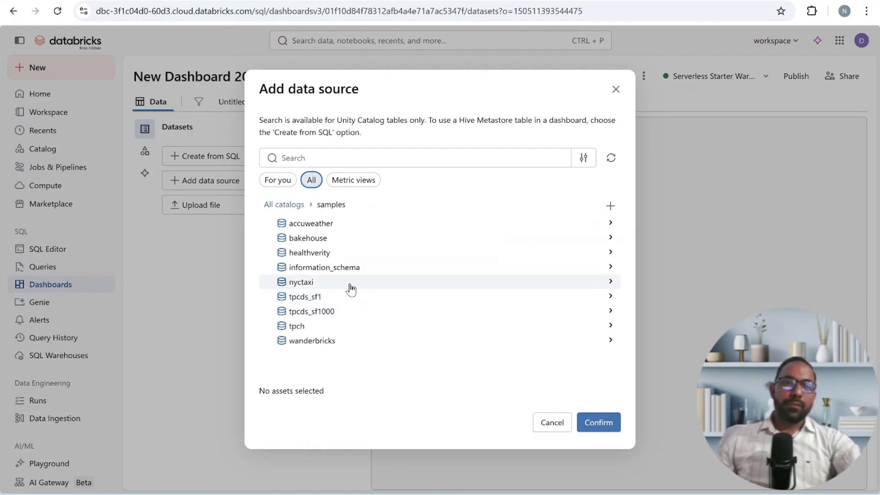
click(340, 242)
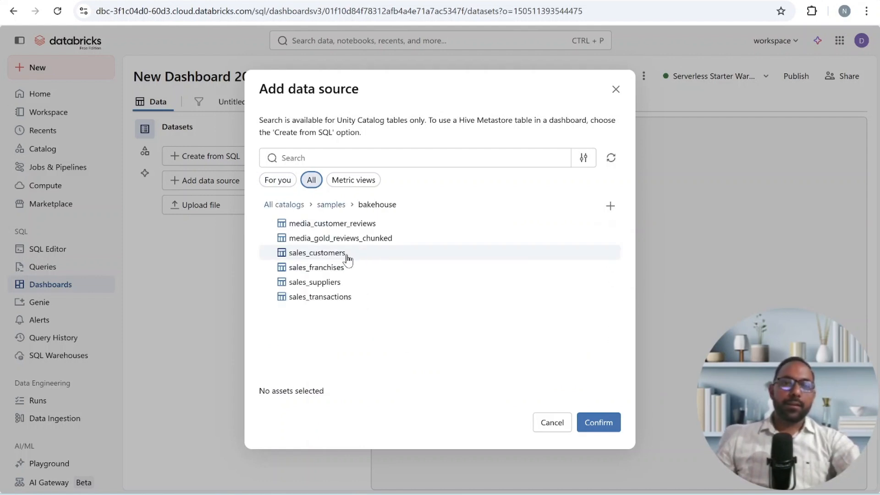
click(347, 255)
click(347, 270)
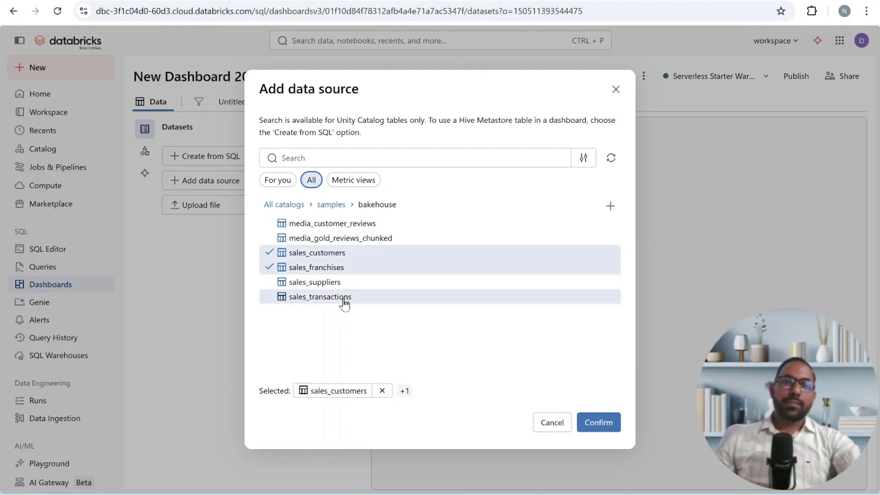
click(343, 303)
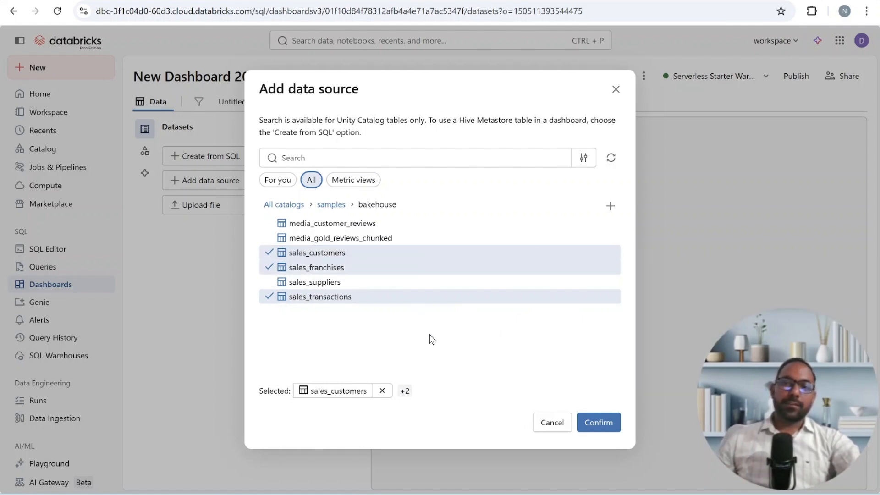
click(592, 424)
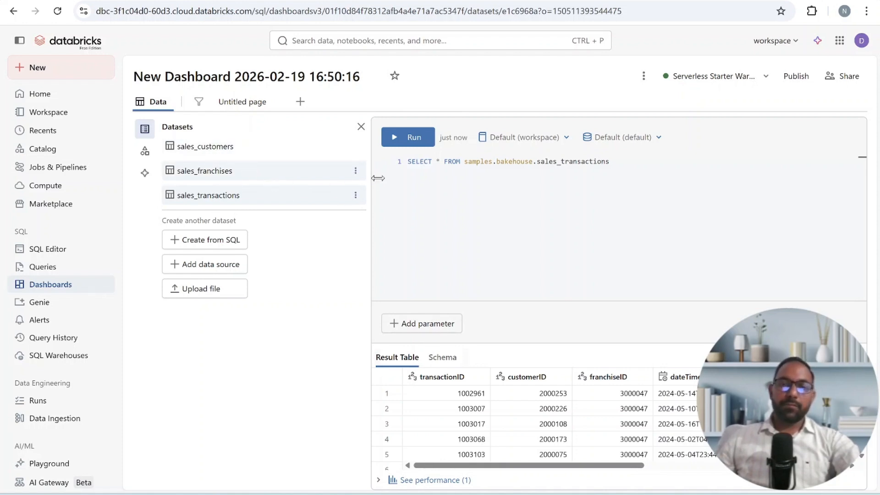
drag(610, 161, 408, 161)
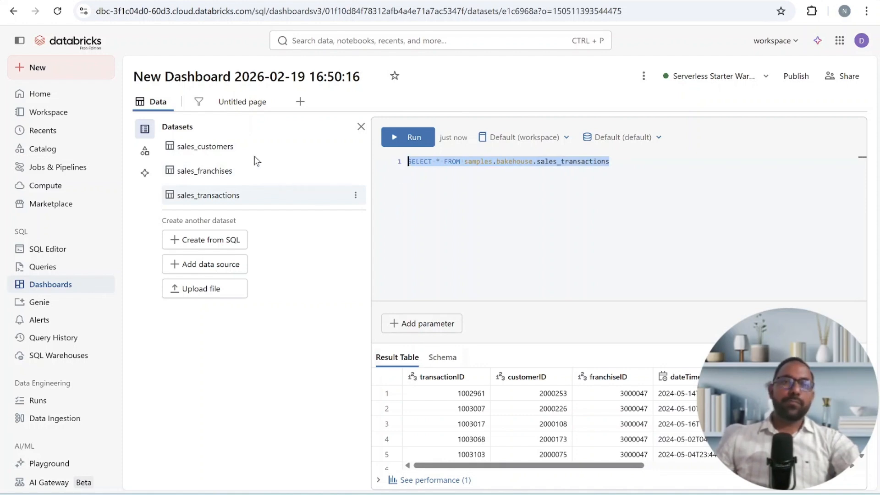
- Place a visualization widget in the upper-left area of the untitled page's canvas and make it a Counter
click(237, 104)
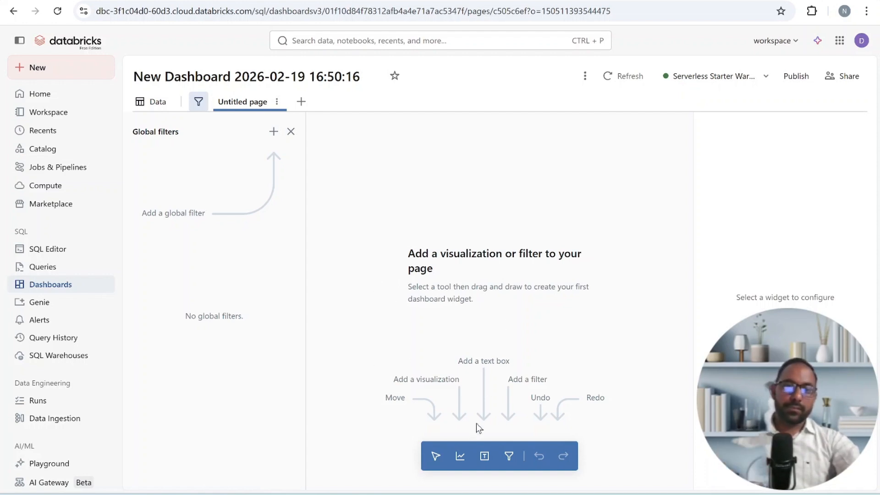
click(460, 458)
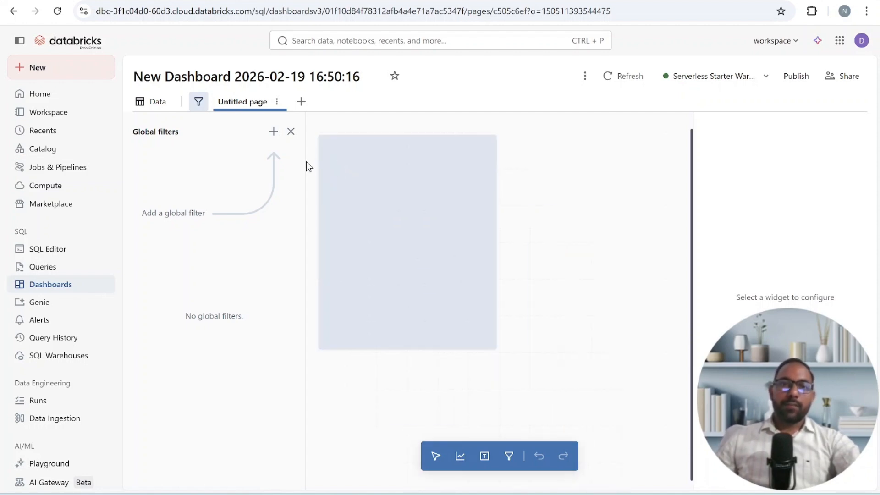
click(337, 172)
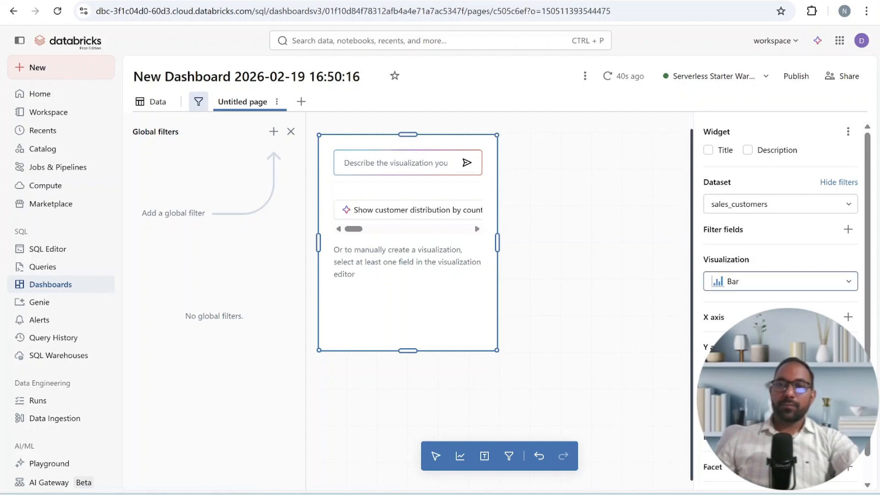
click(780, 282)
click(781, 330)
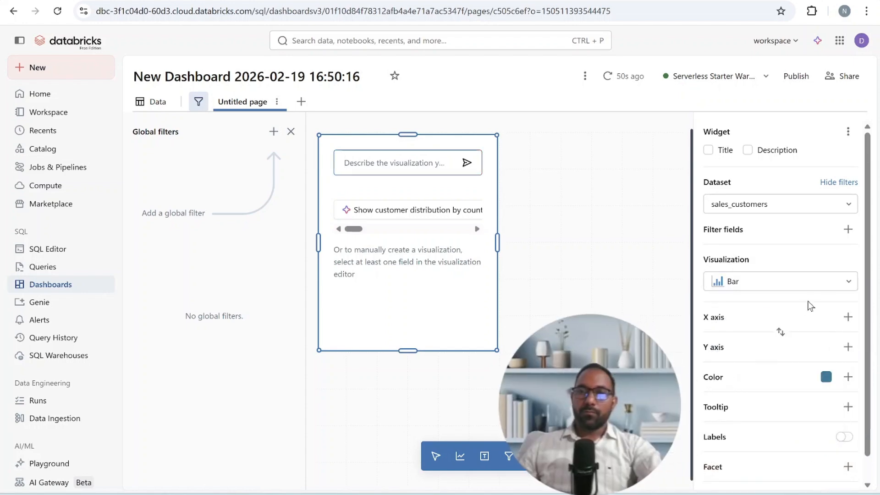
click(781, 281)
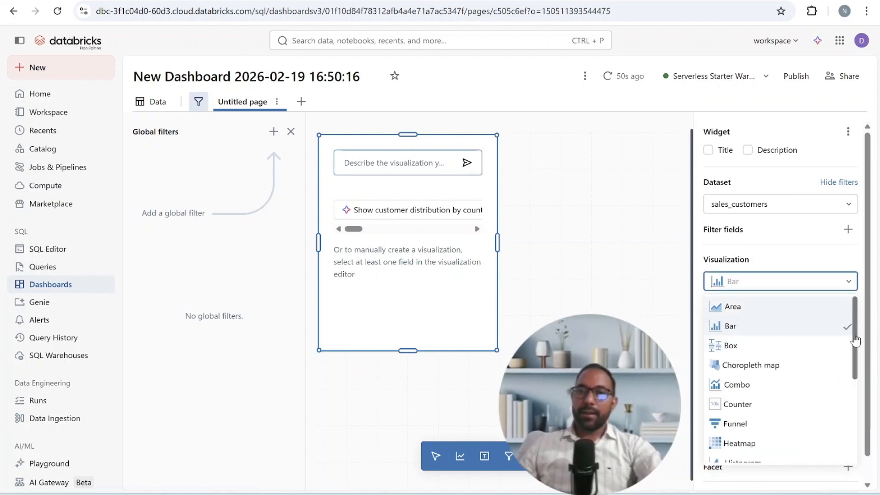
click(794, 404)
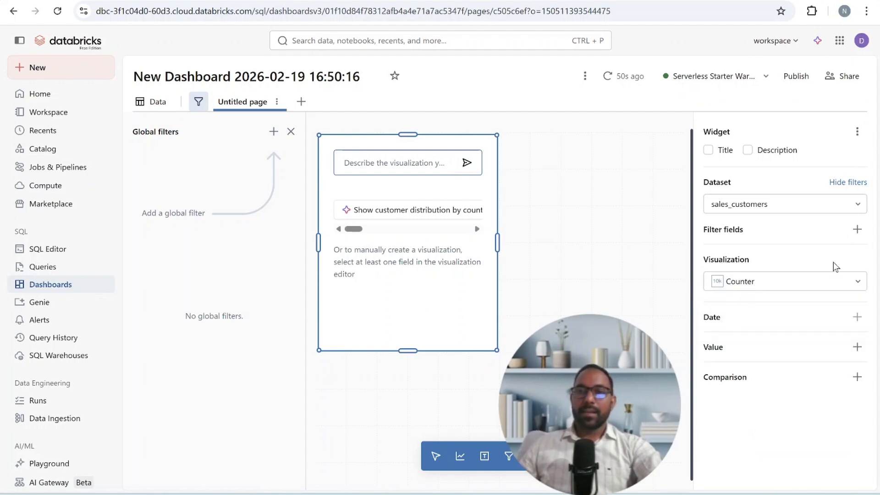
- Base the counter on the sales_transactions dataset and use SUM(totalPrice) as its value
click(820, 204)
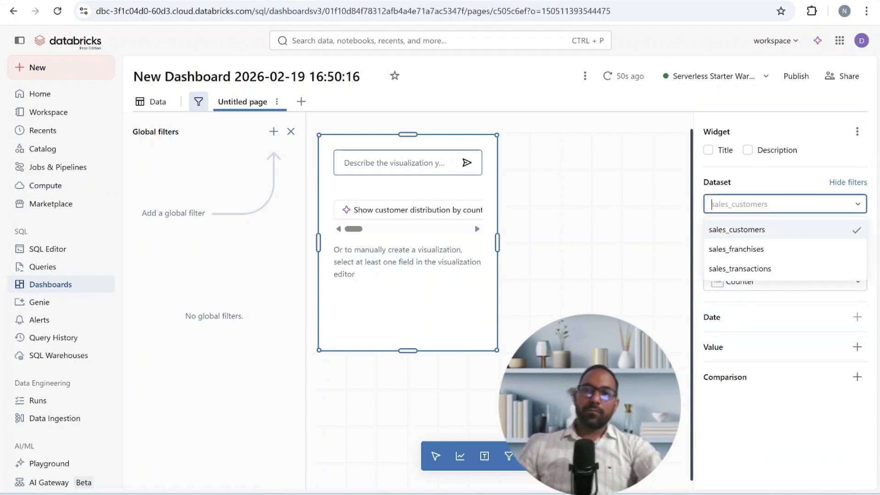
click(816, 271)
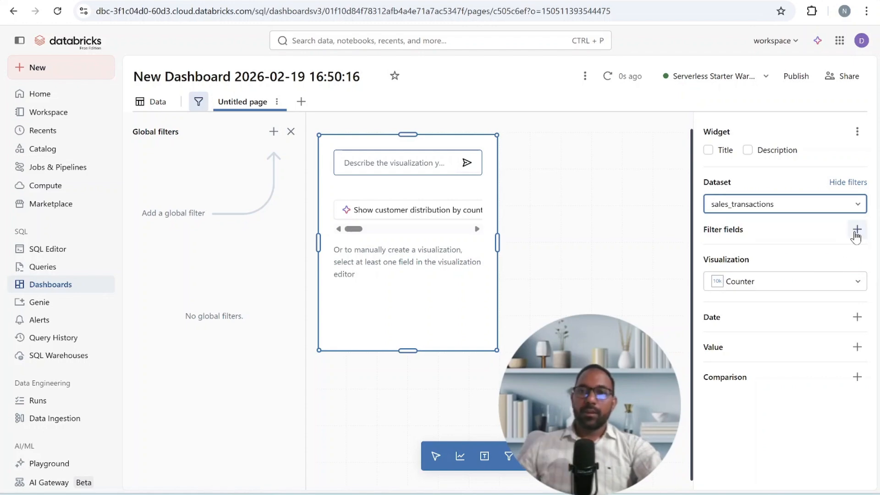
click(807, 239)
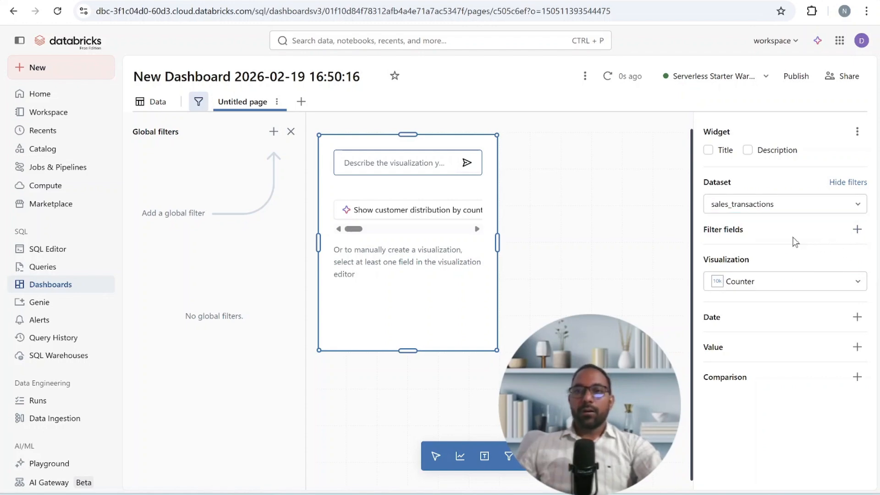
click(856, 347)
scroll(859, 243, down, 2)
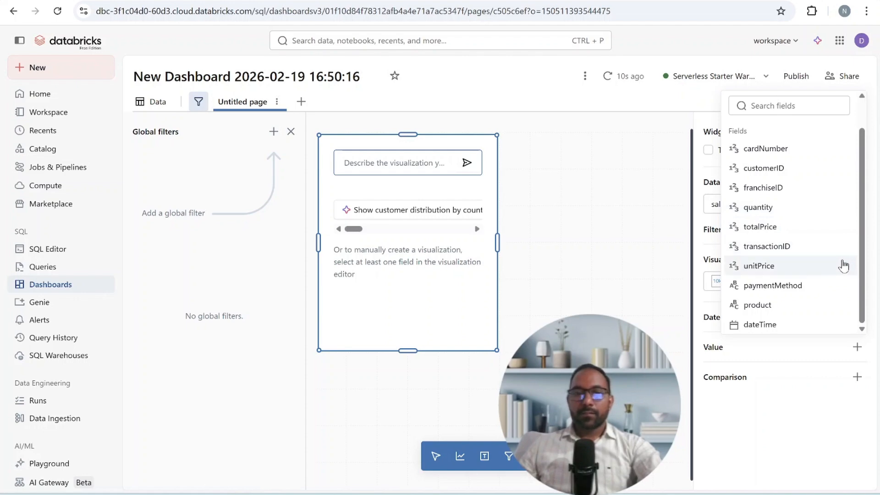
click(802, 227)
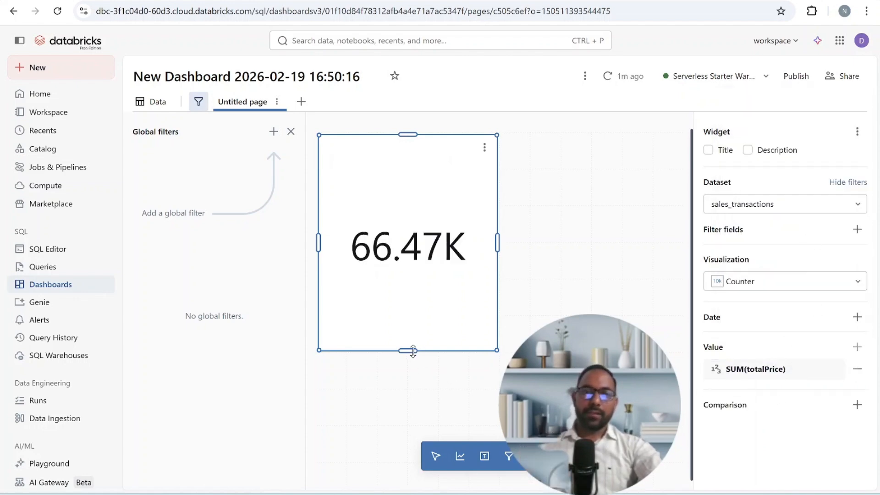
- Reduce the counter widget's height to about a third and give it the title Revenue
drag(413, 351, 411, 203)
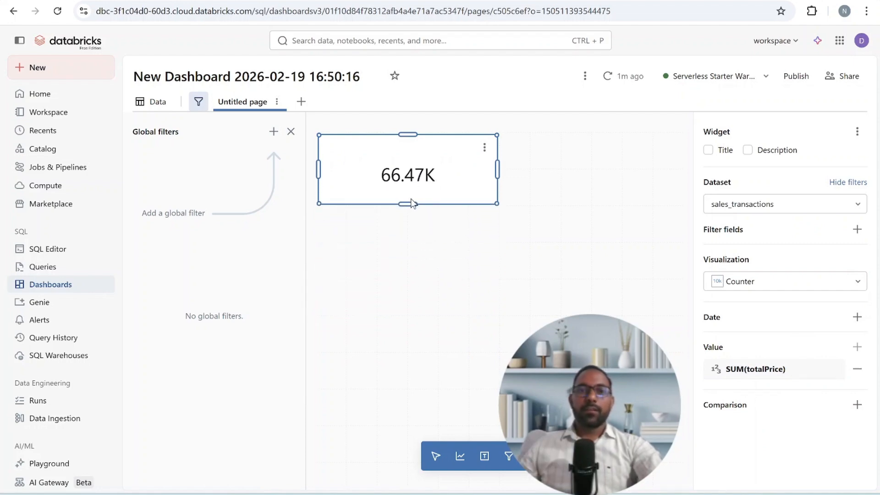
click(709, 150)
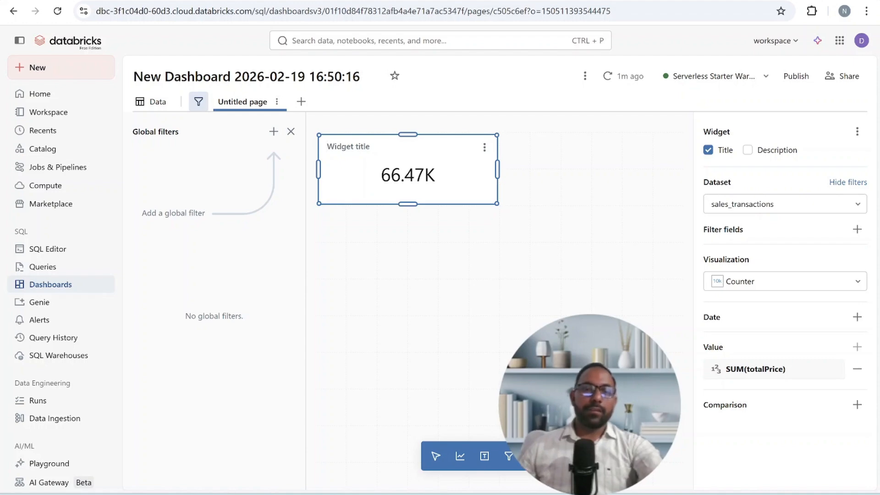
text(Reven)
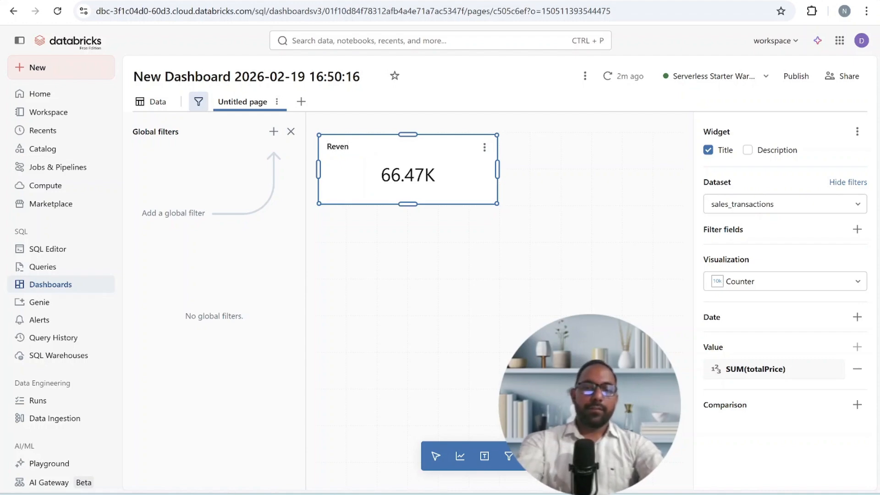
text(ue)
key(Escape)
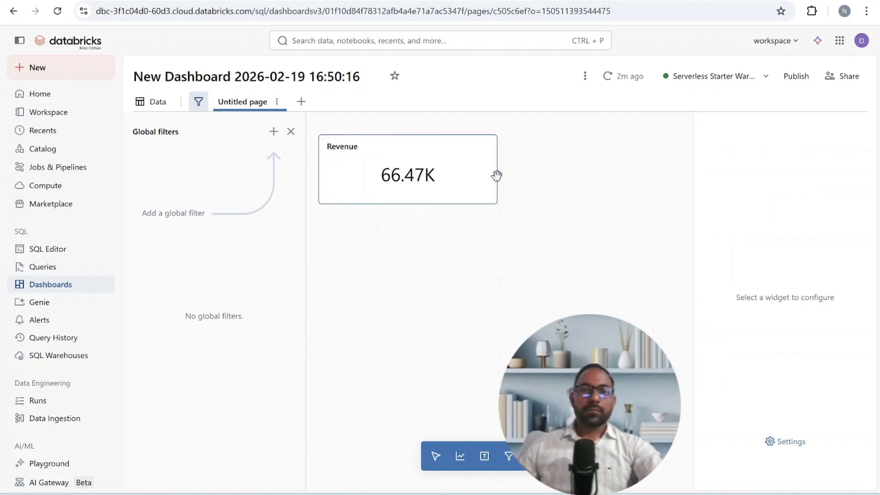
- Clone the Revenue counter and replace the copy's value with SUM(quantity)
mouse_move(485, 150)
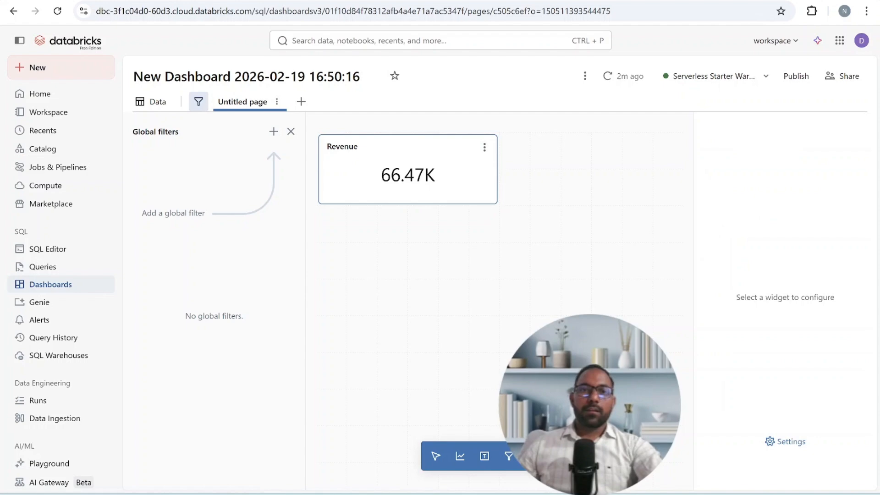
click(484, 148)
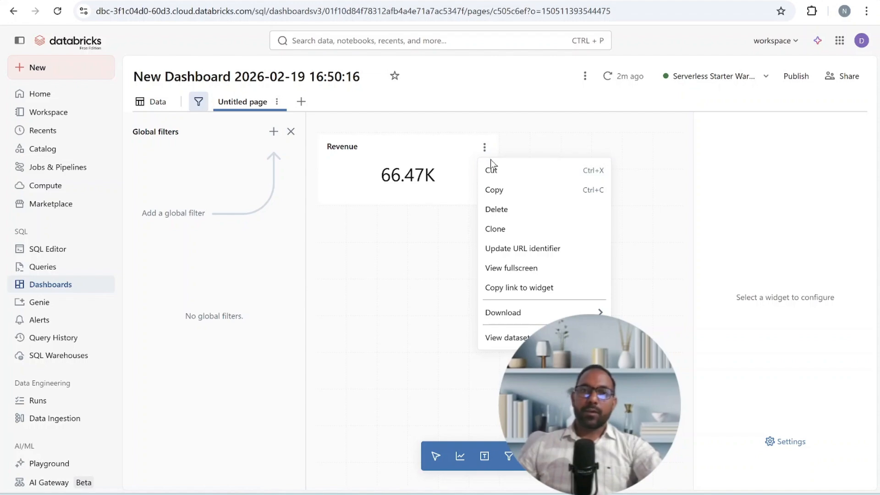
click(516, 232)
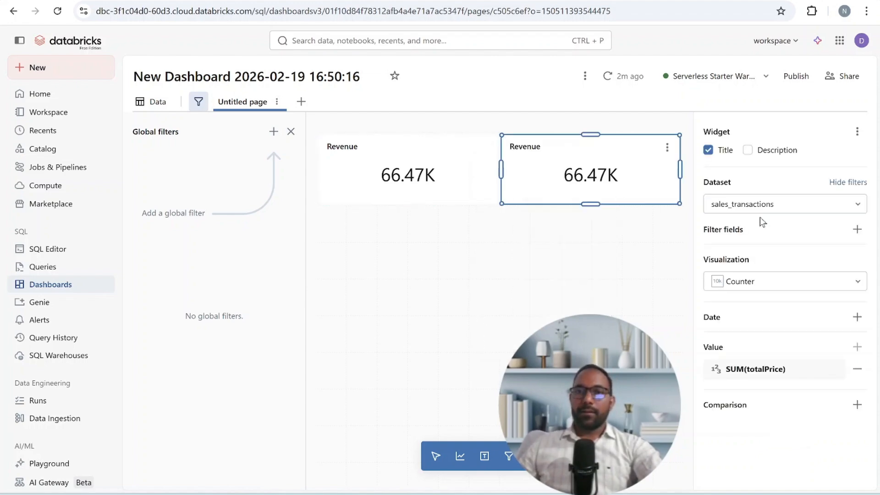
click(856, 372)
click(857, 347)
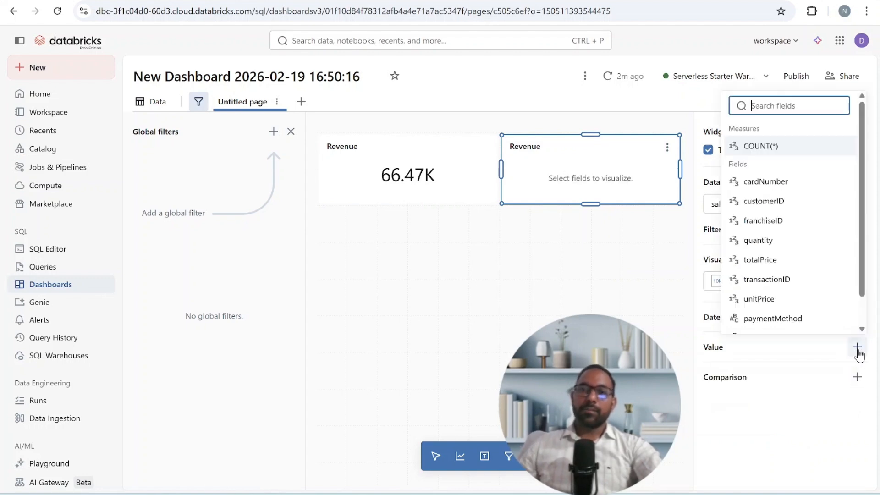
click(839, 242)
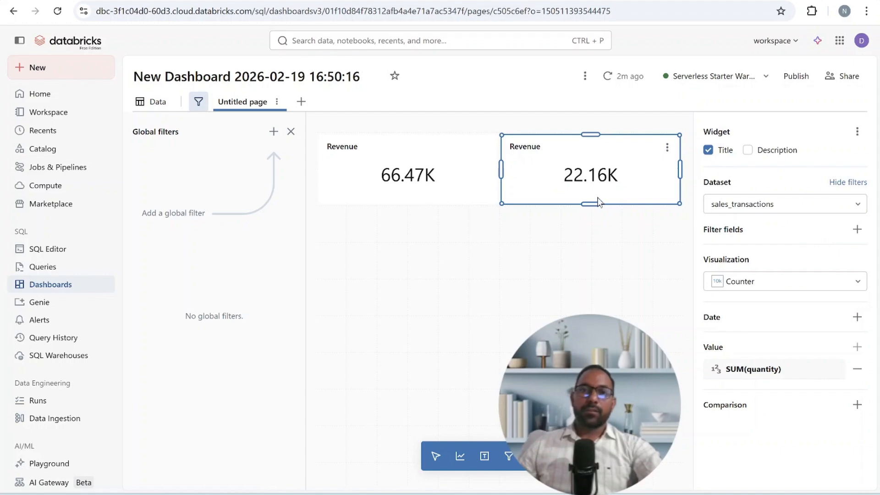
- Change the cloned counter's title to Quantity and deselect the widget
key(ctrl+a)
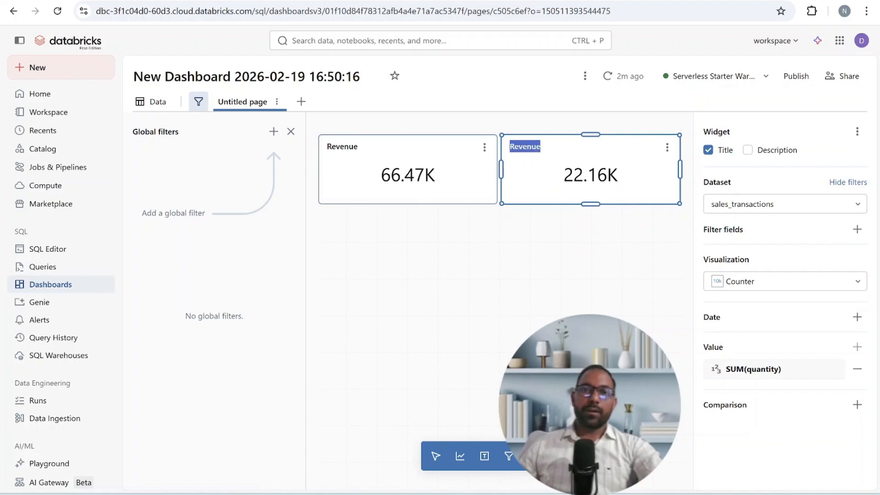
text(Quantity)
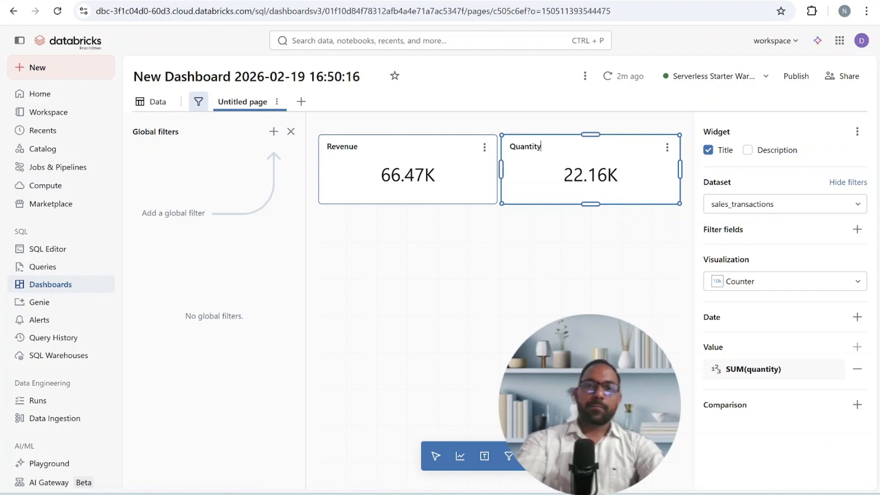
click(475, 238)
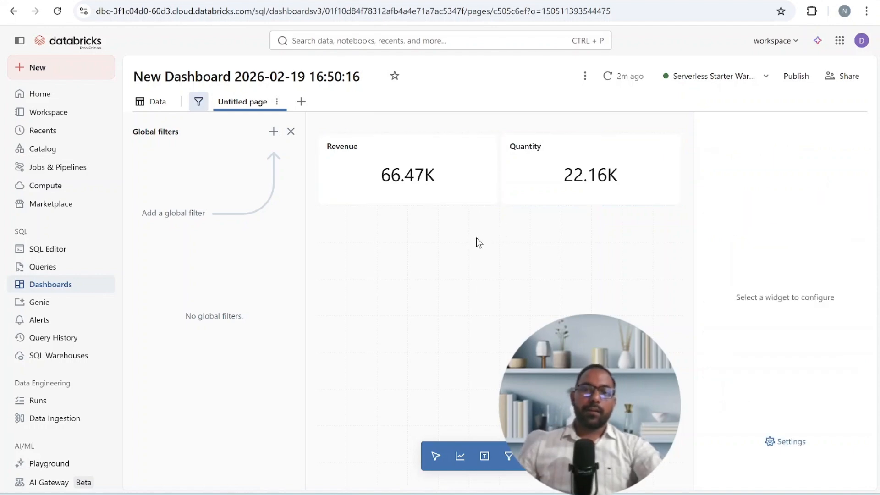
- Add a visualization widget below the Revenue counter and submit the prompt "show revenue by frecchise country" to generate its chart
click(460, 456)
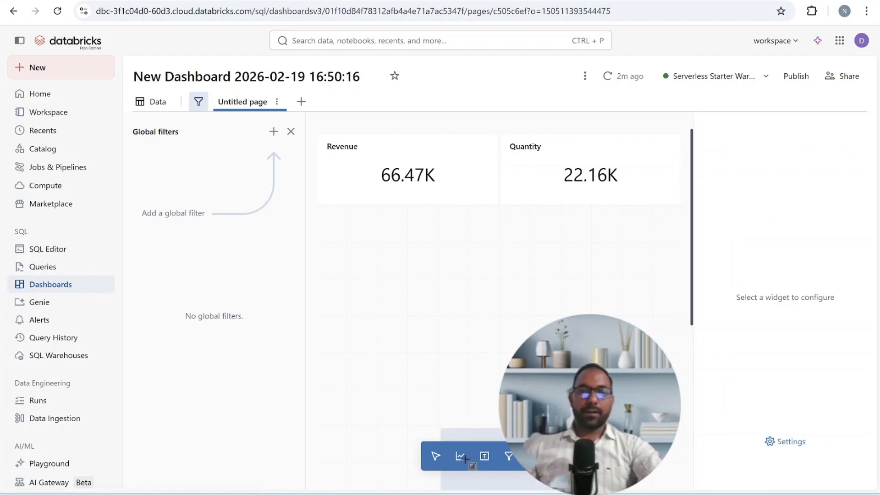
click(321, 218)
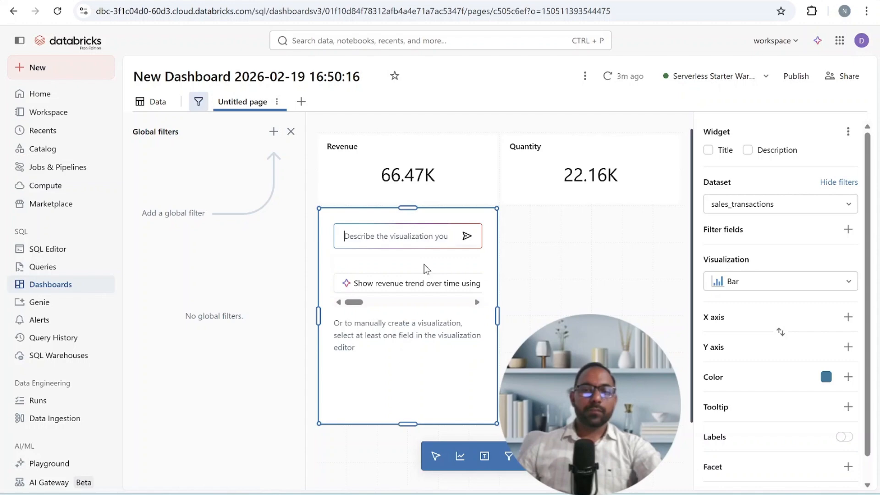
text(show revenue by)
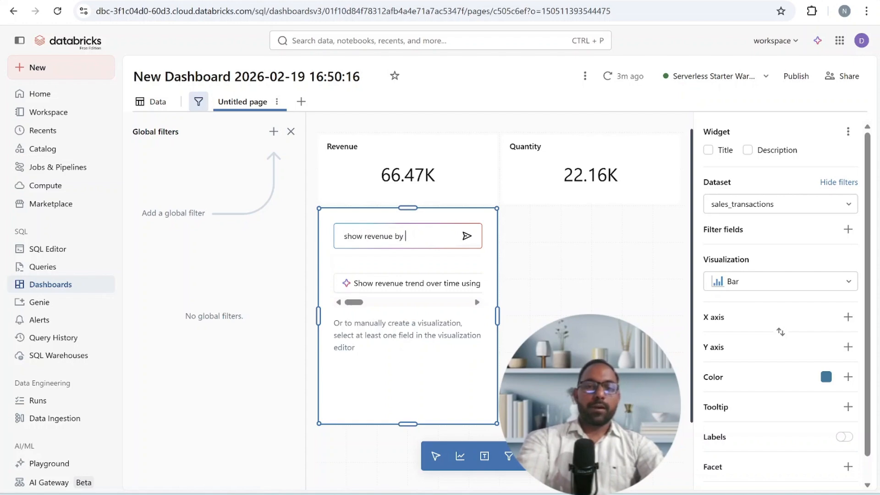
text( r=)
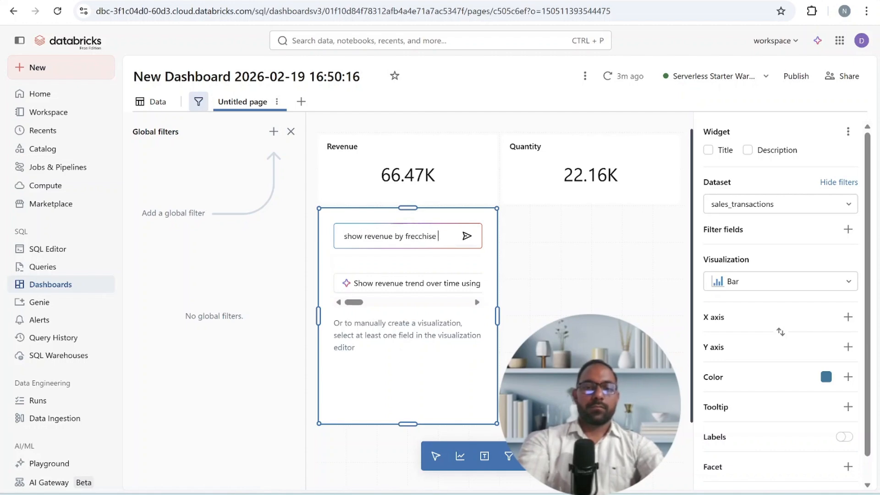
text(country)
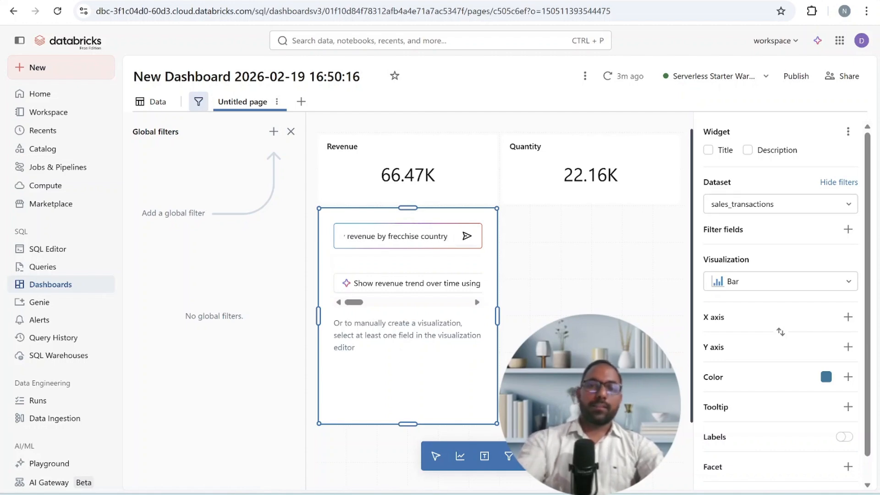
key(Return)
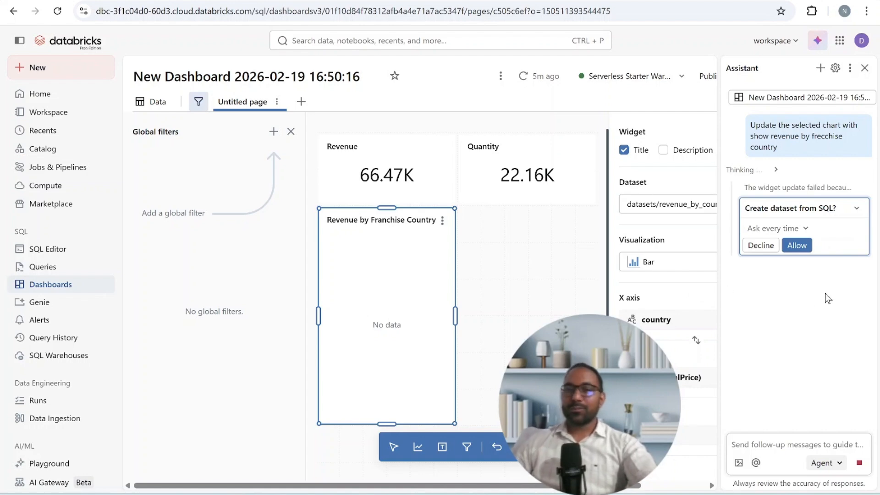
- Review the assistant's proposed SQL for the revenue_by_country dataset, allow its creation, and close the assistant
click(857, 211)
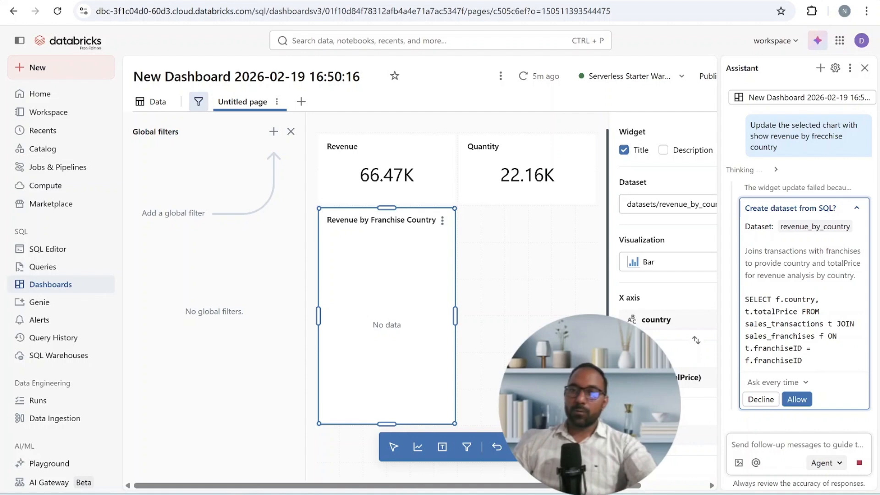
drag(767, 311, 814, 365)
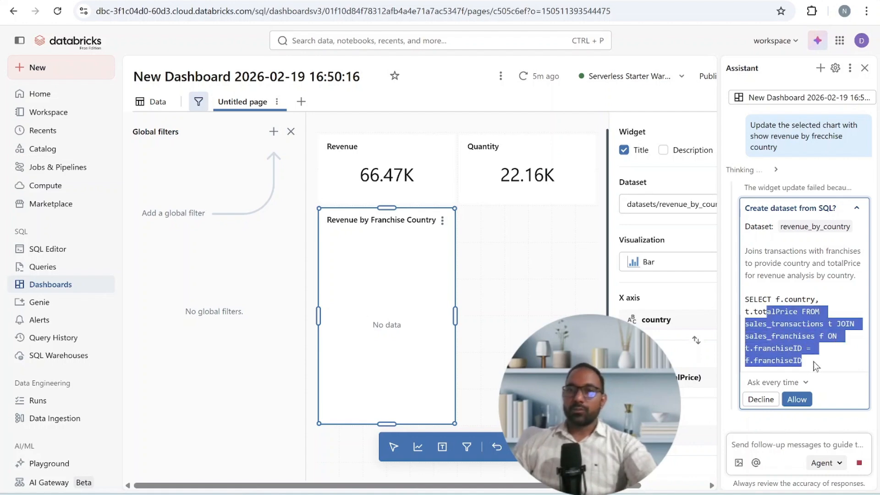
click(826, 358)
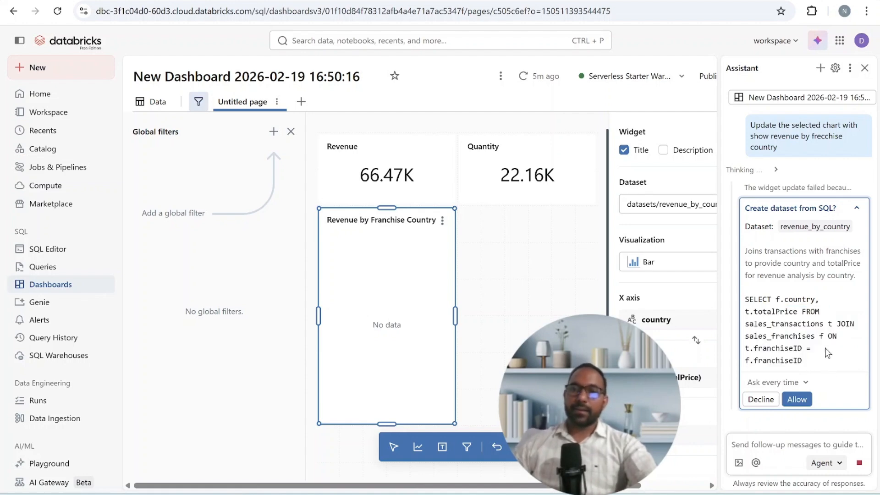
click(798, 400)
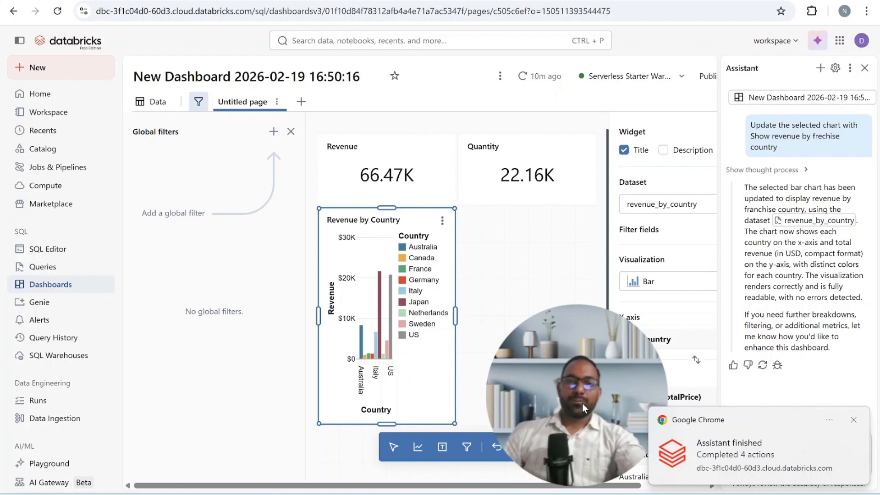
drag(565, 376, 772, 386)
click(864, 68)
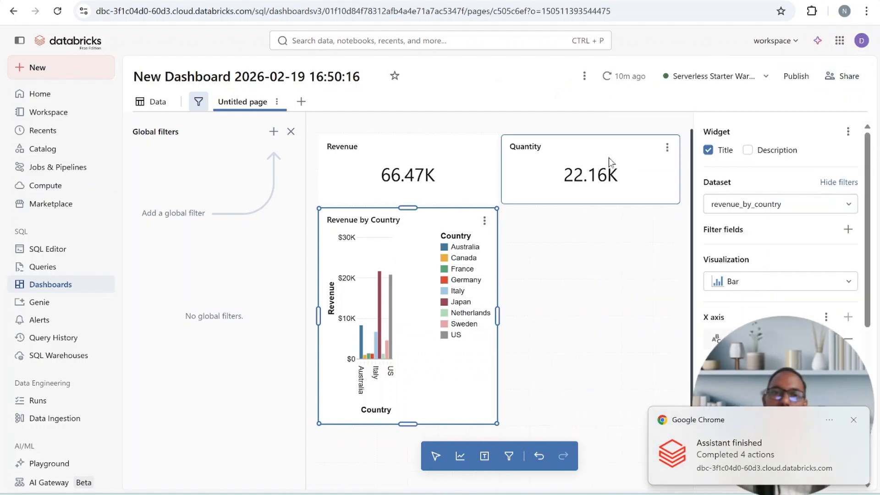
- Check the new revenue_by_country dataset's query, then widen the Revenue by Country chart to span both counters and review its settings
click(156, 101)
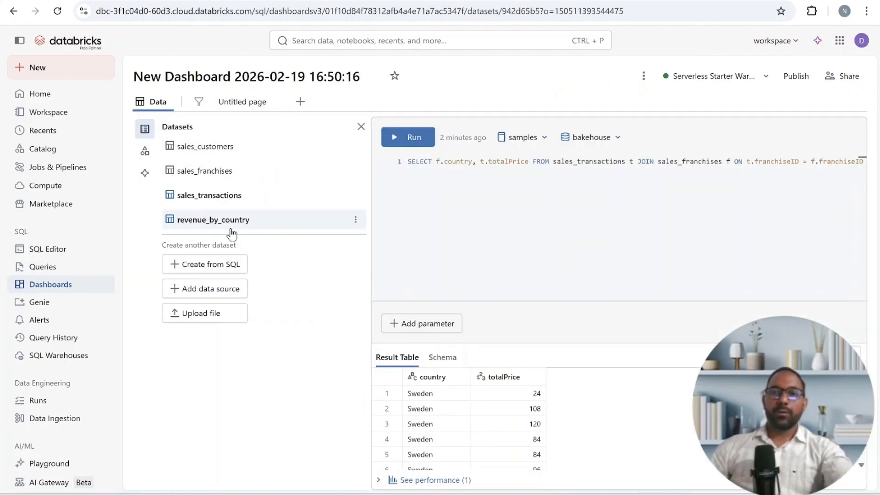
click(252, 110)
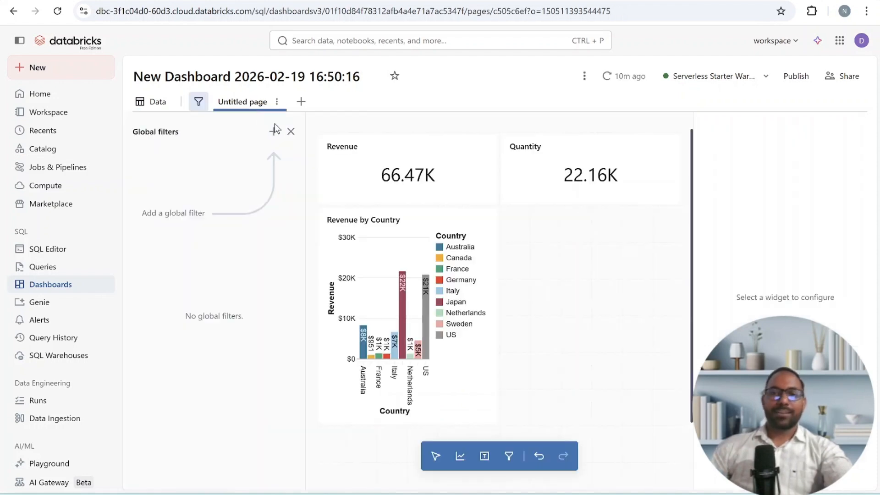
click(497, 315)
drag(497, 315, 679, 316)
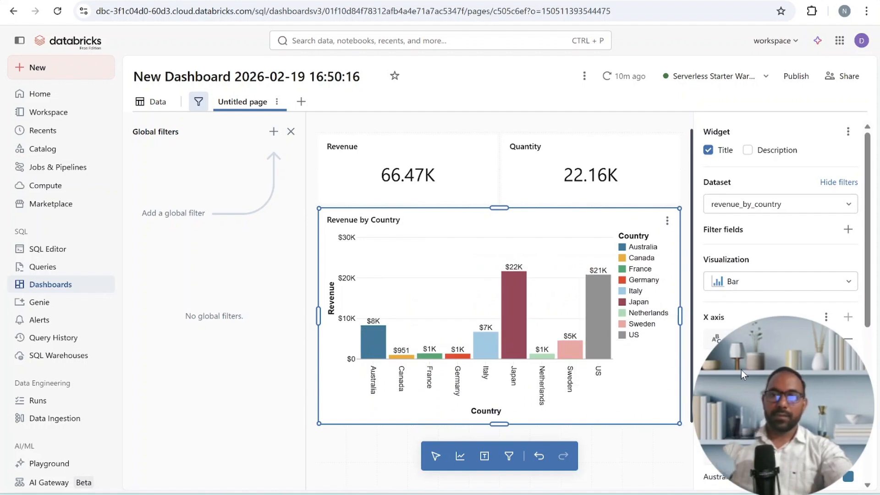
drag(744, 375, 200, 346)
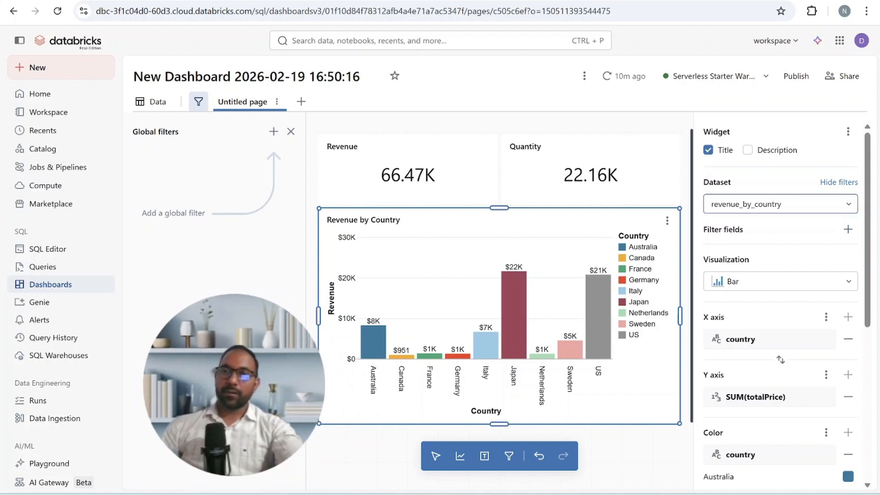
scroll(839, 329, down, 5)
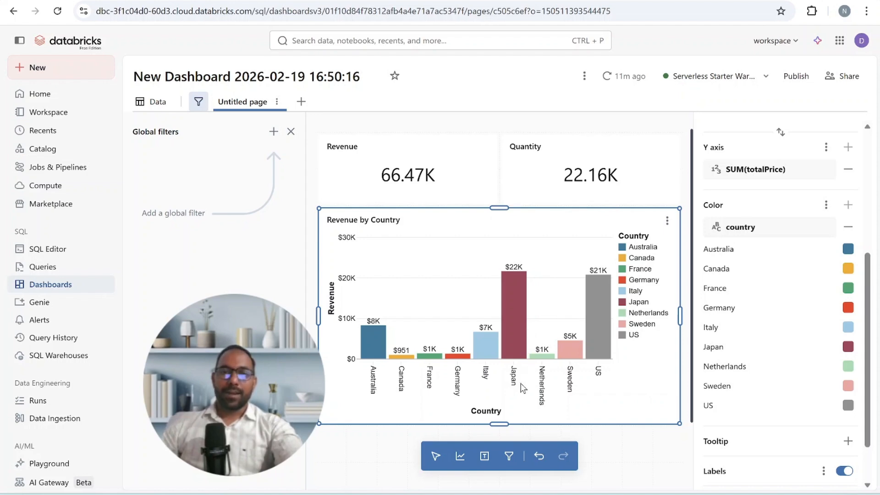
- Add a full-width text box above the counters, about half its default height, containing the heading Executive Sales Overview
click(484, 456)
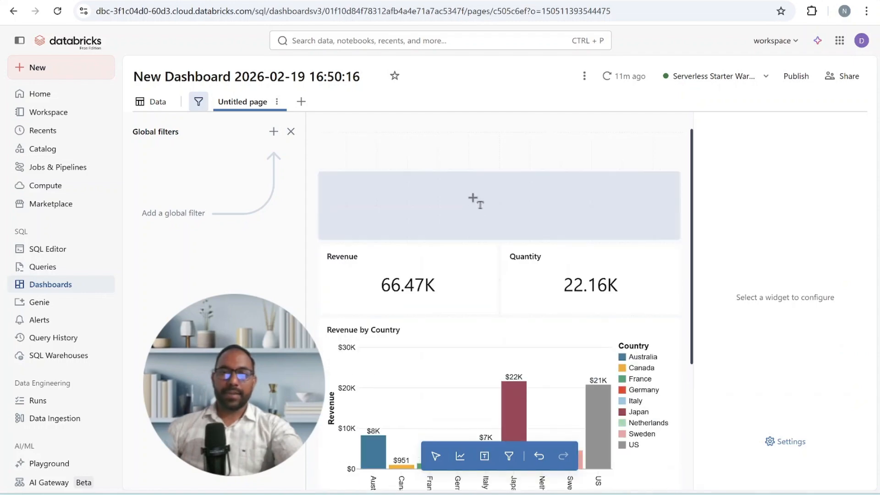
click(472, 145)
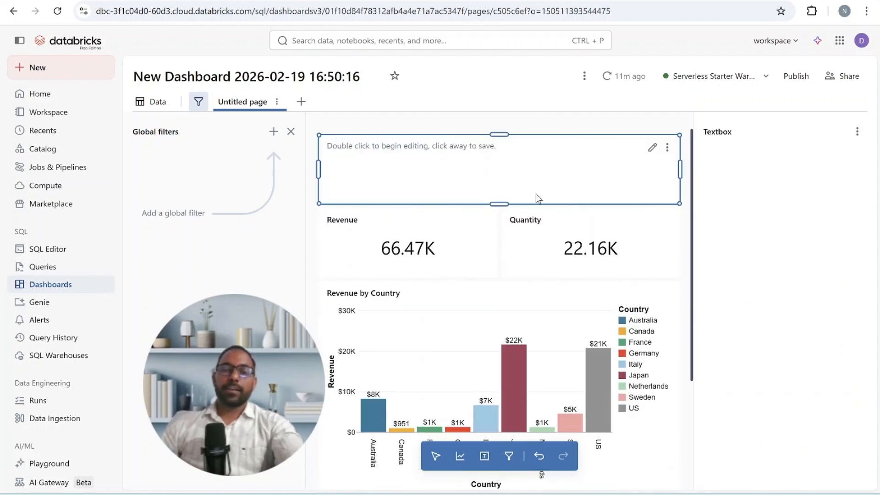
drag(504, 204, 500, 168)
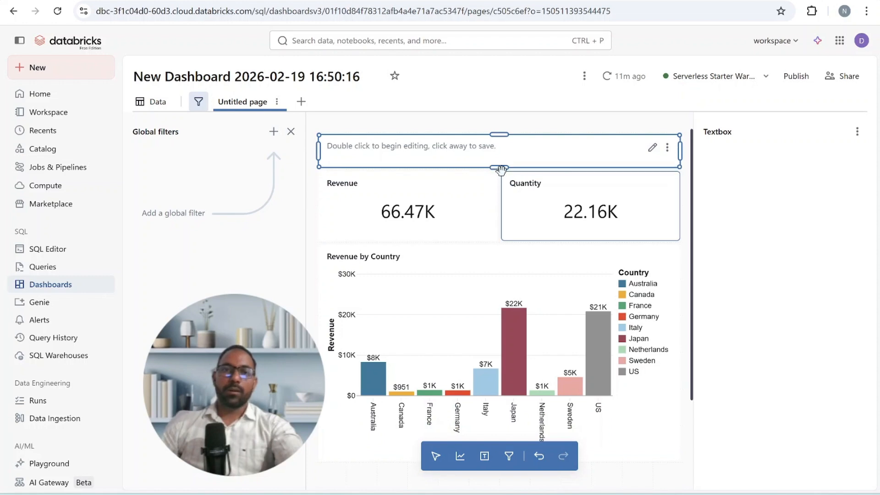
double_click(638, 151)
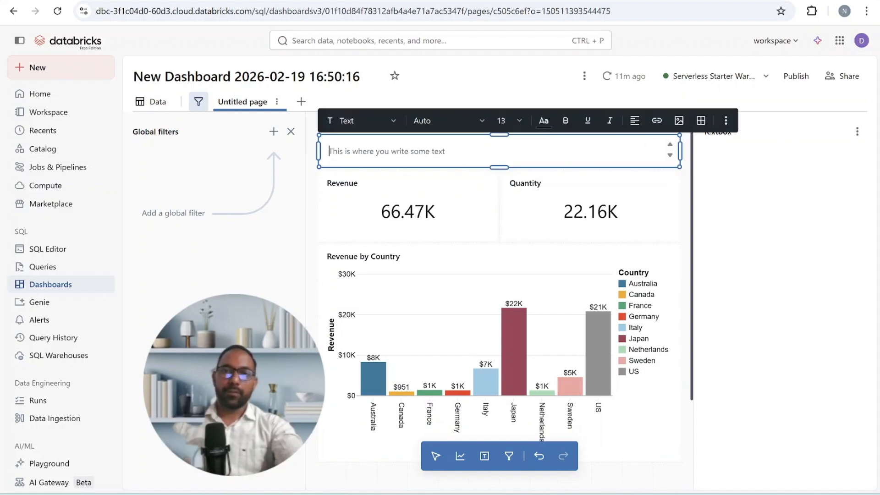
text(Executive Sales Overview)
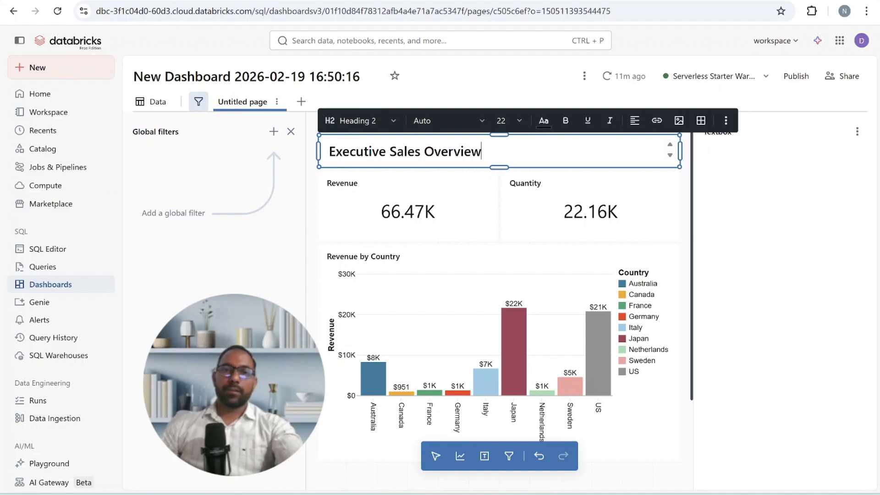
- Change the Executive Sales Overview text to the Heading 3 style and finish editing the text box
drag(481, 151, 350, 151)
click(482, 151)
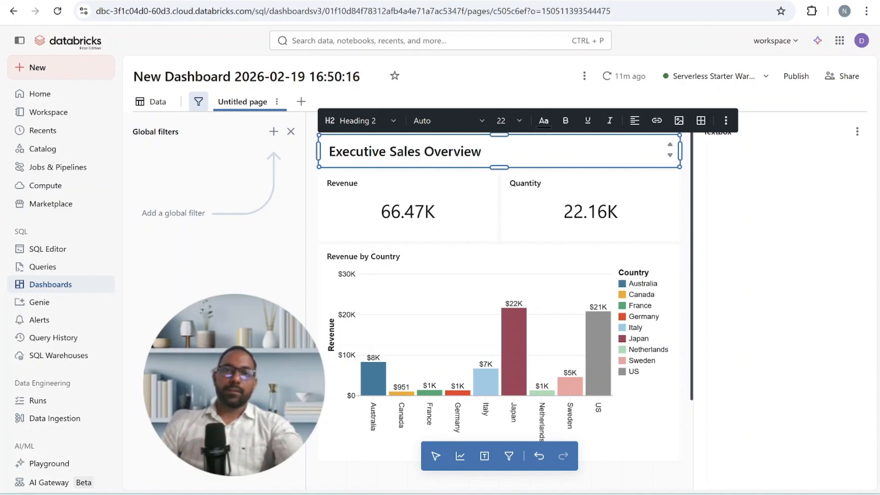
click(380, 133)
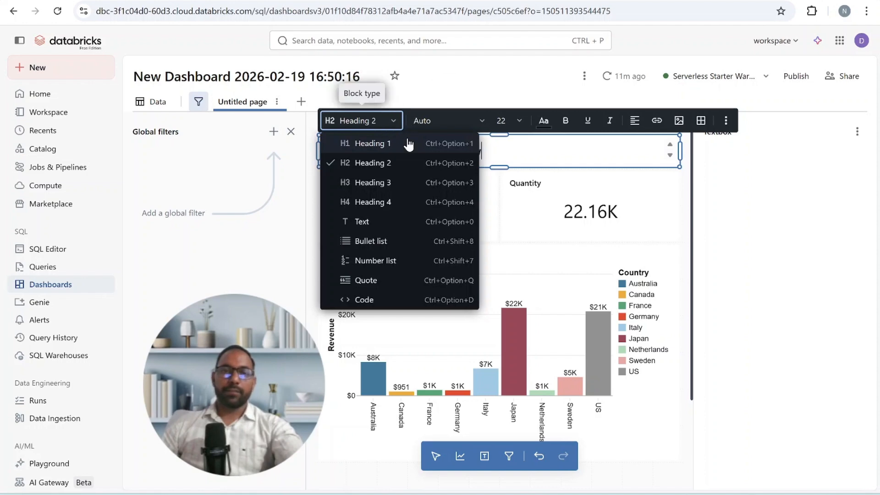
click(393, 181)
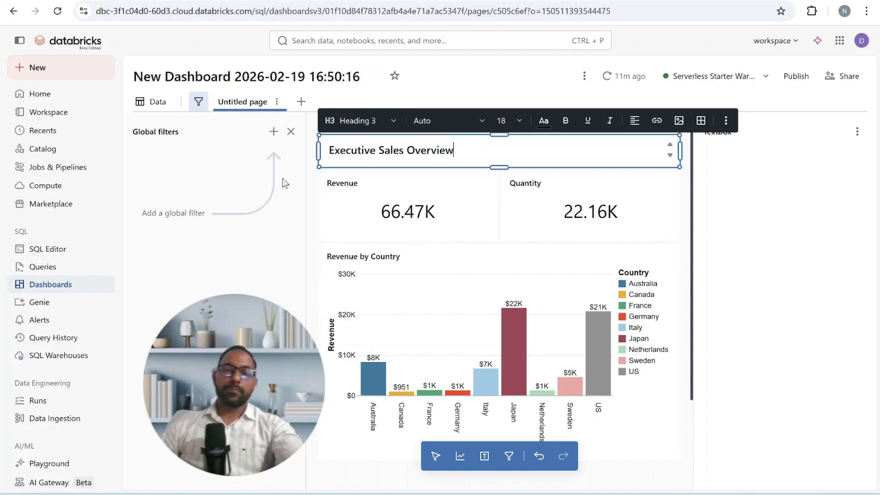
click(290, 217)
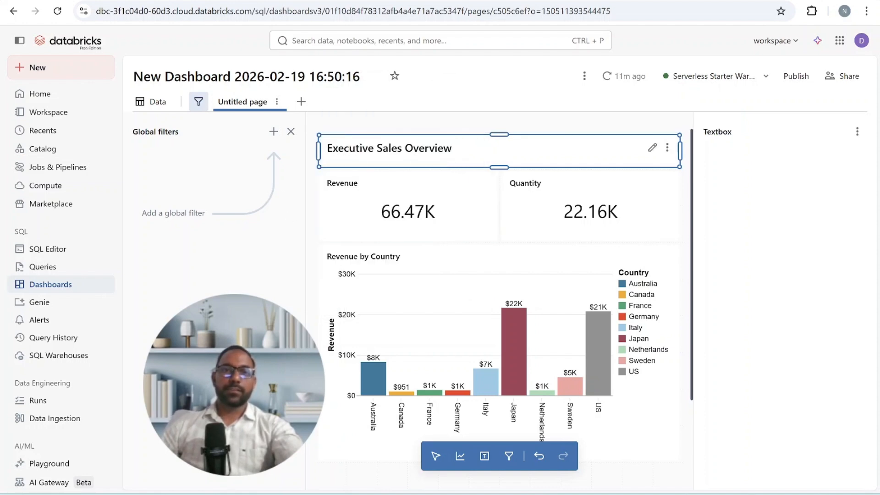
- Copy the heading text and use it to rename the untitled page as Executive Sales Overview
double_click(391, 148)
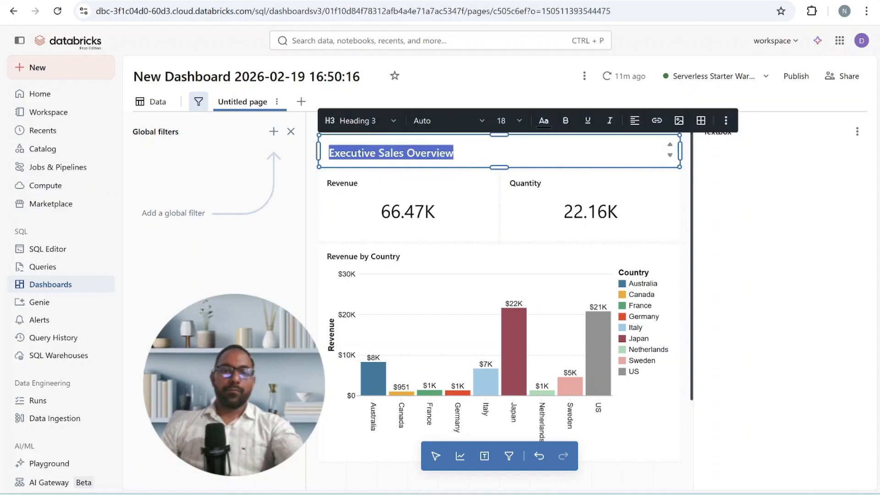
double_click(254, 105)
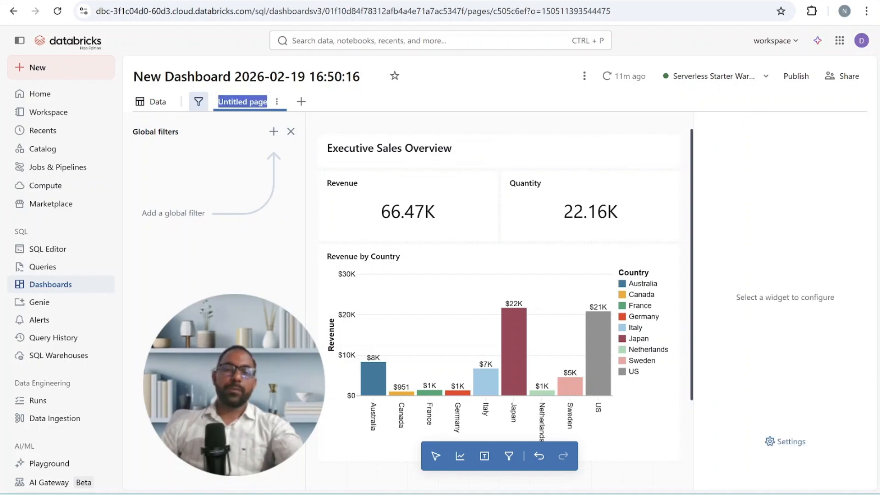
key(ctrl+v)
key(Return)
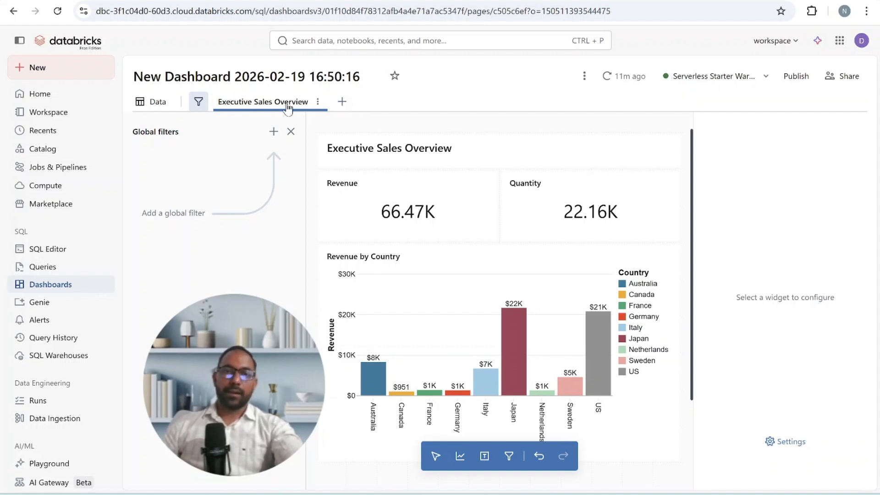
- Add a second dashboard page and name it Customer & Product Insights
click(342, 101)
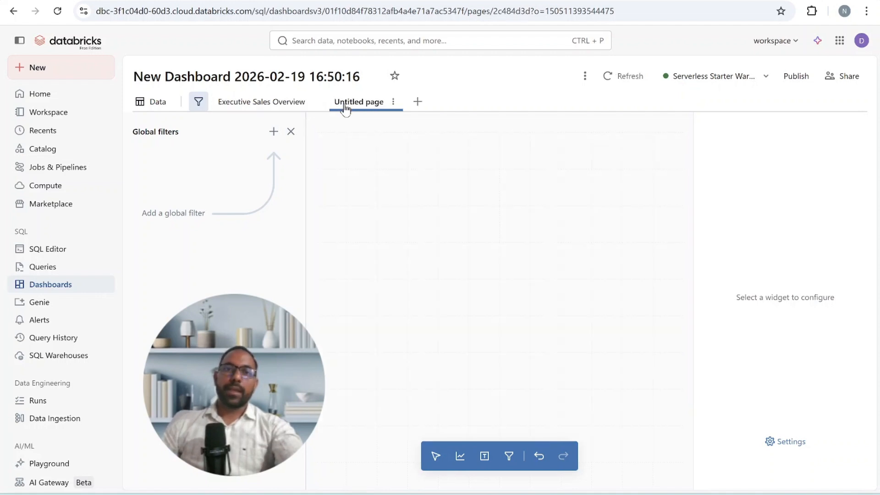
double_click(373, 102)
text(Product Insights)
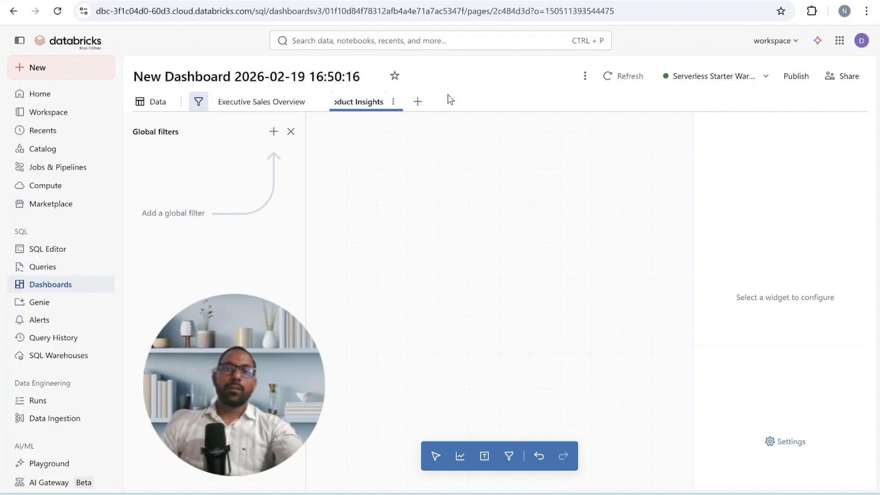
key(Return)
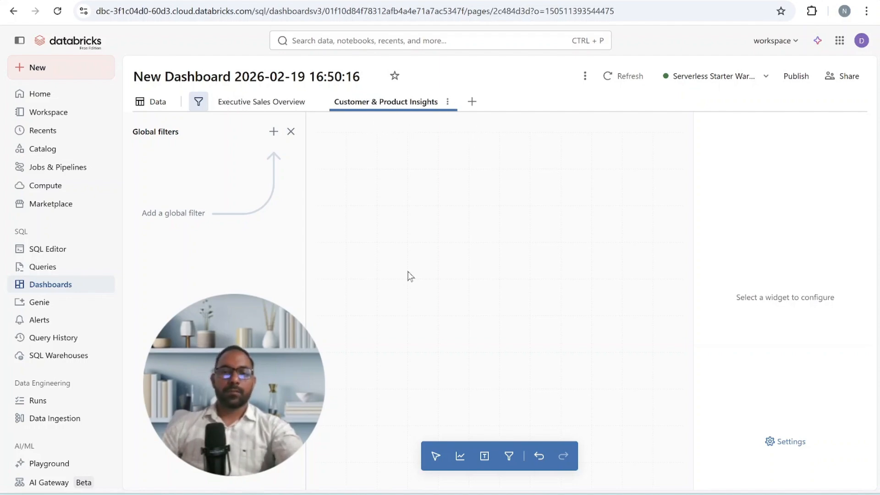
- Add a visualization at the top of the empty page and enter the prompt Country-wise Payment Methods and Revenue
click(456, 459)
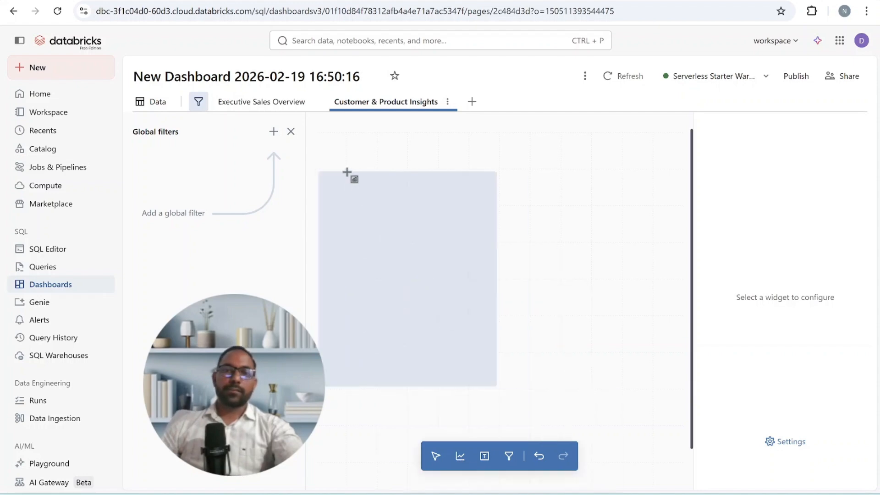
click(340, 151)
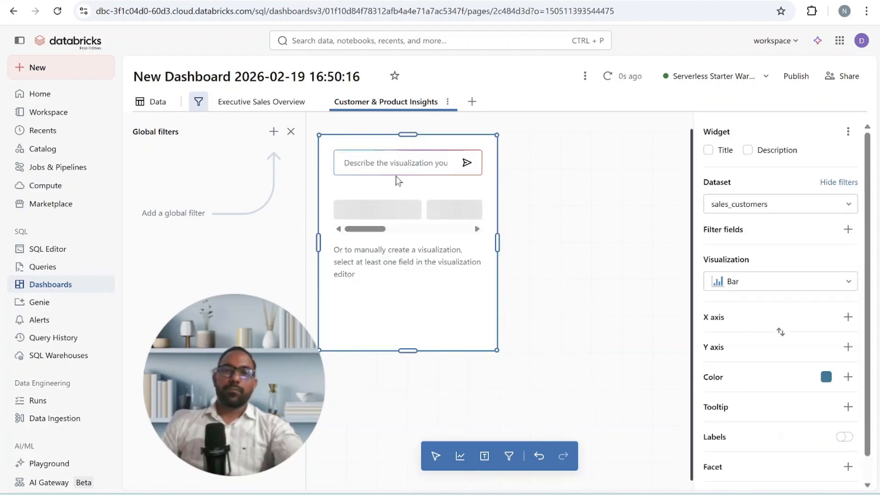
key(ctrl+v)
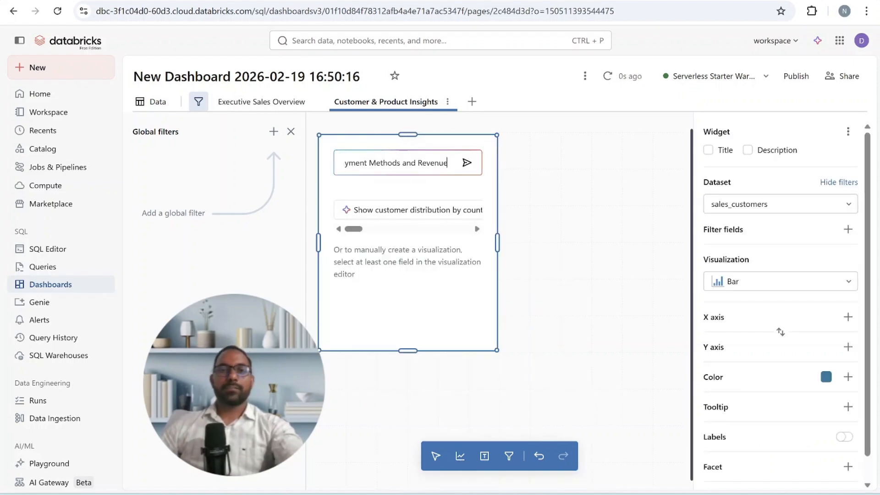
key(ctrl+a)
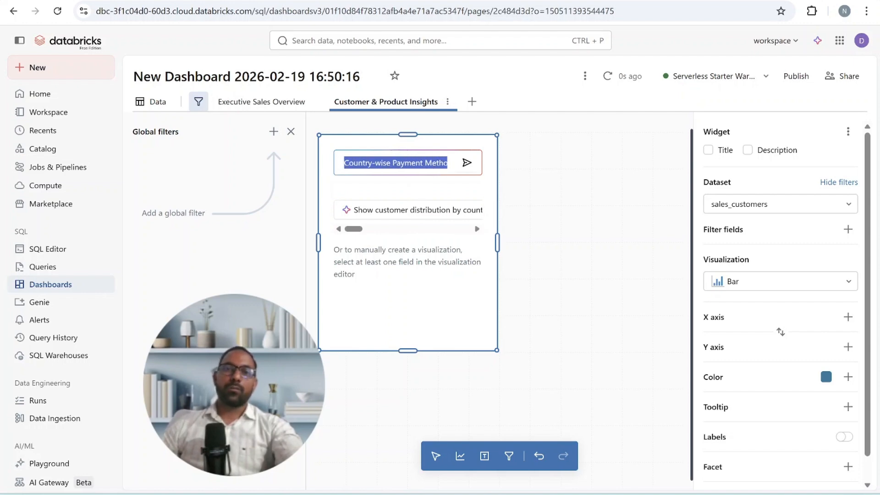
drag(391, 163, 452, 164)
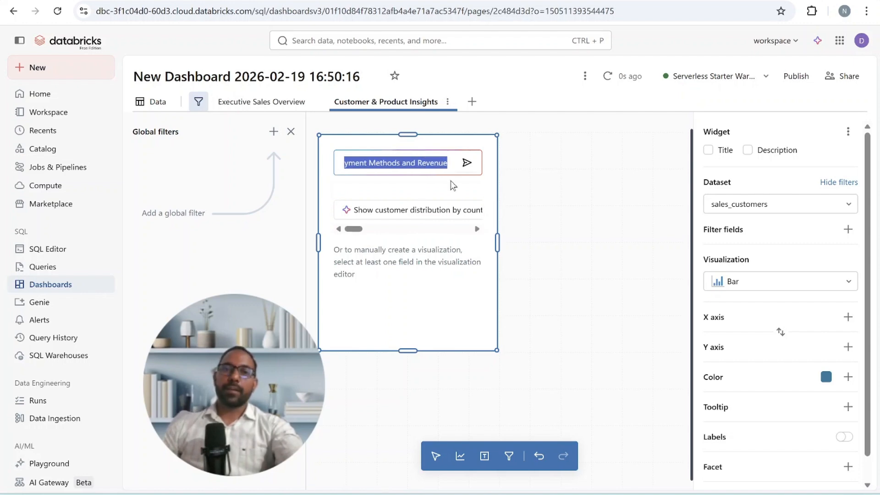
- Generate the country-wise payment chart, allow its dataset creation from SQL, and widen the chart to the full page width
key(Return)
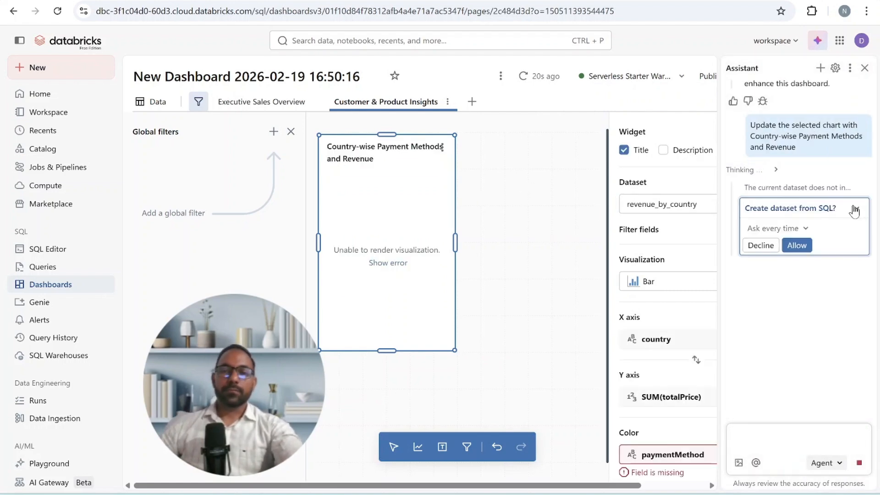
click(797, 246)
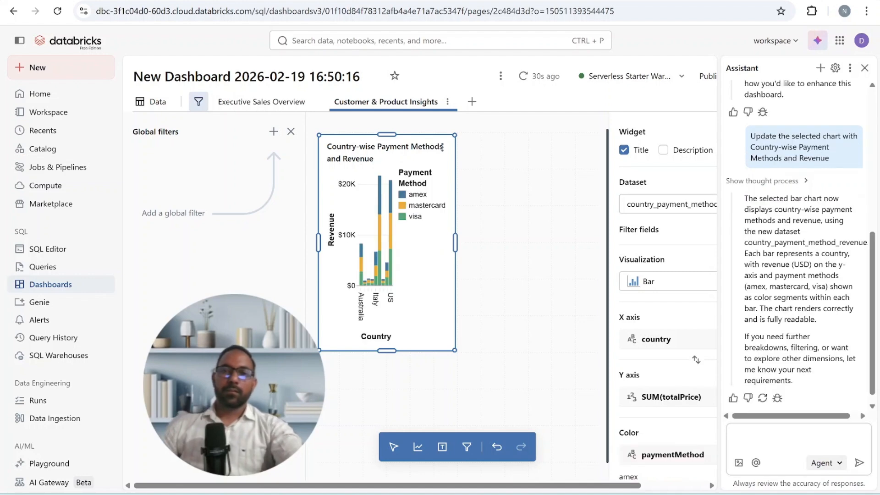
drag(457, 239, 608, 242)
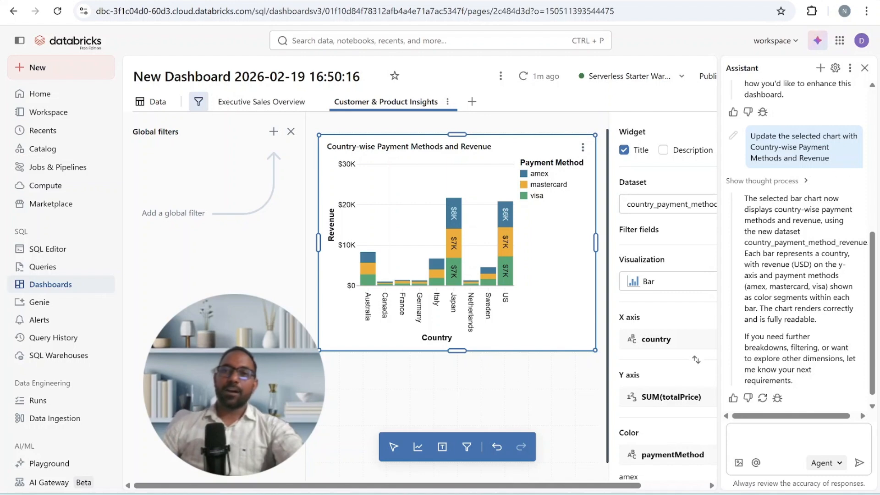
click(865, 68)
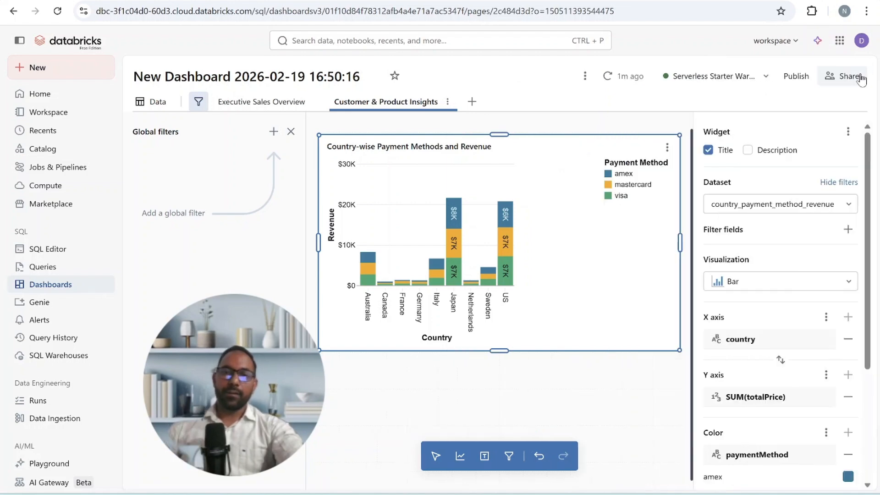
- Add a slightly widened single-value filter above the chart on the country field of the country_payment_method_revenue dataset
click(509, 457)
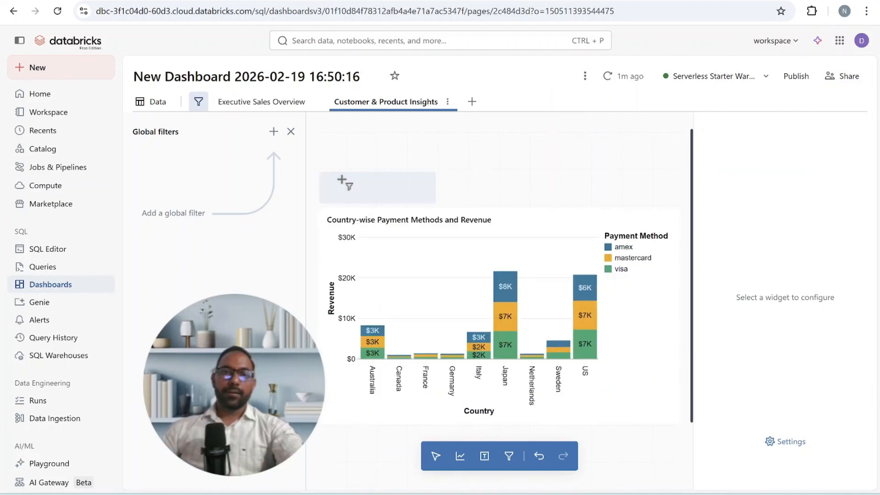
click(344, 181)
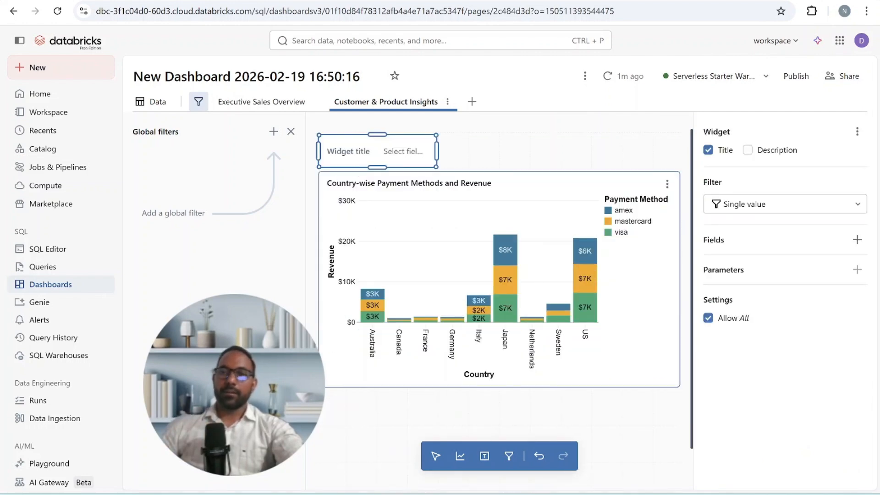
click(857, 239)
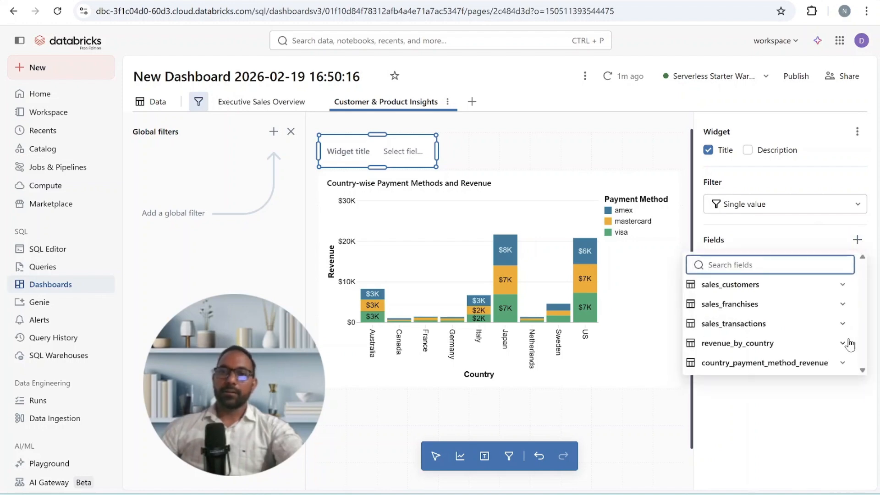
click(843, 363)
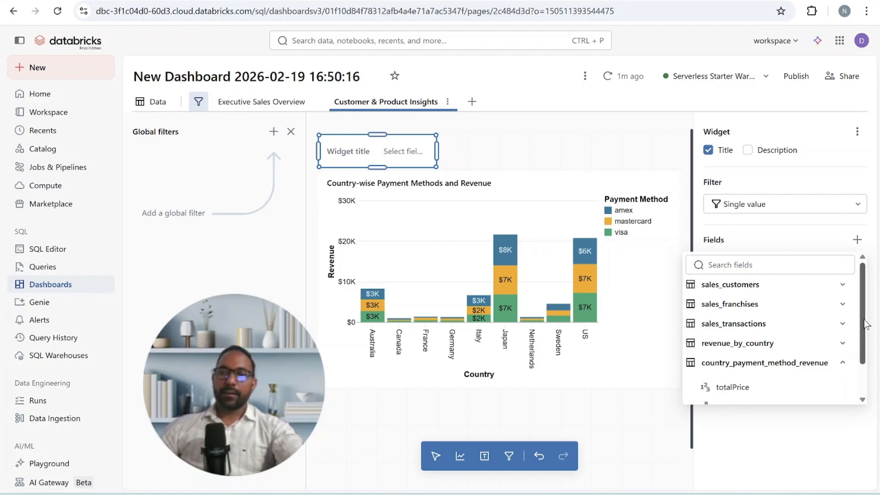
scroll(866, 330, down, 2)
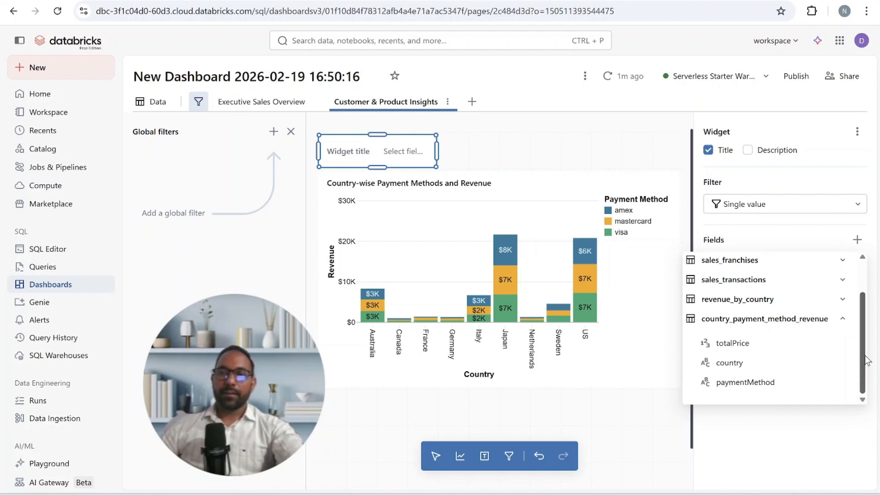
click(765, 366)
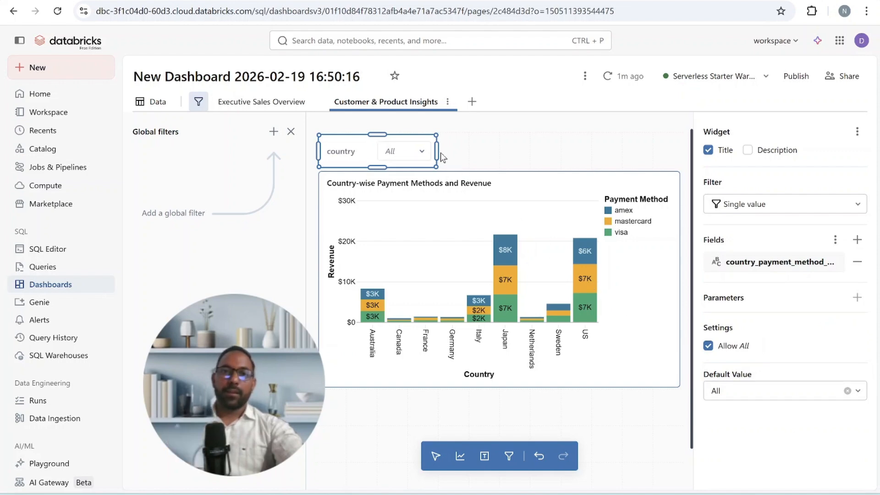
drag(436, 150, 466, 149)
- Test the country filter by choosing Australia, and clear the selection back to All
click(426, 151)
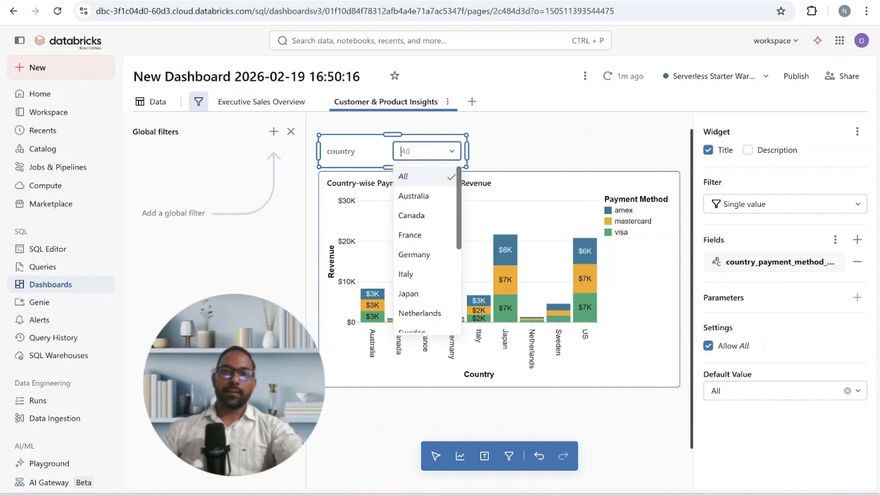
click(439, 201)
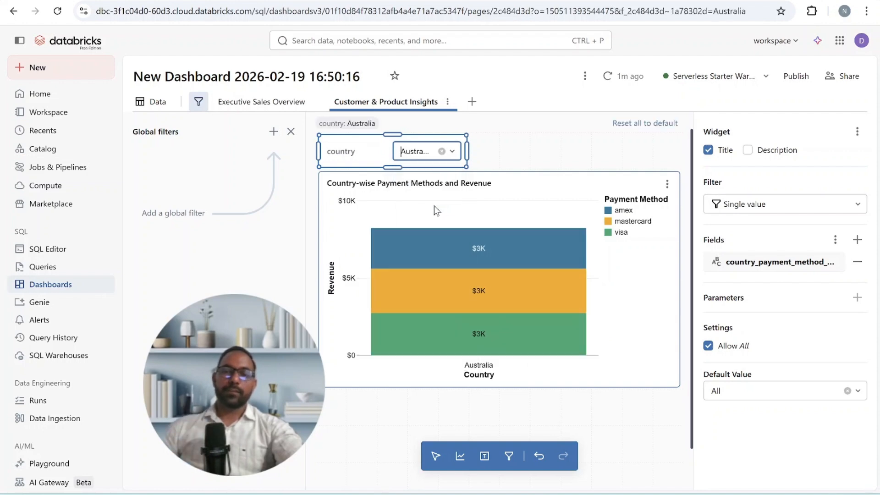
click(442, 152)
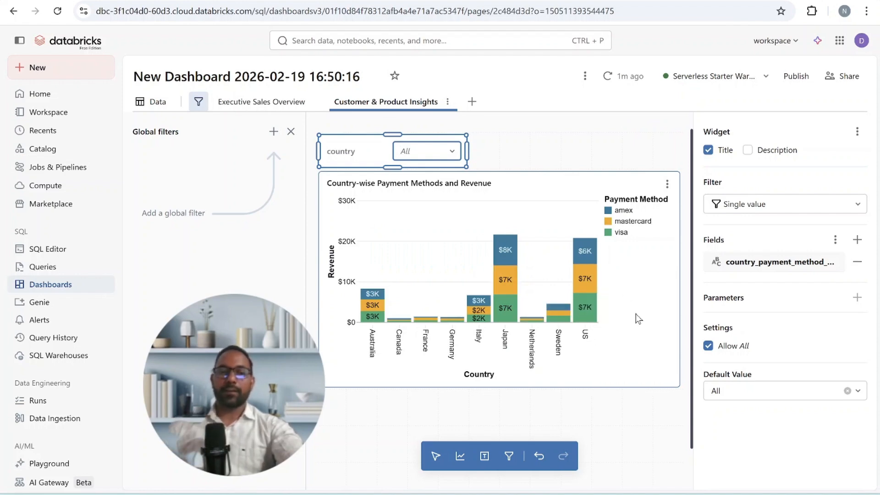
click(496, 407)
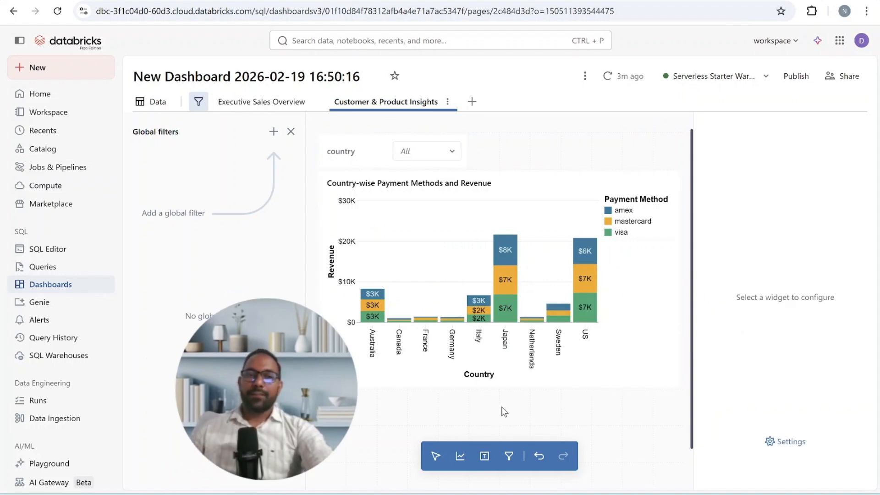
- Add a second single-value filter beside the country filter on the paymentMethod field of country_payment_method_revenue
click(509, 456)
click(495, 153)
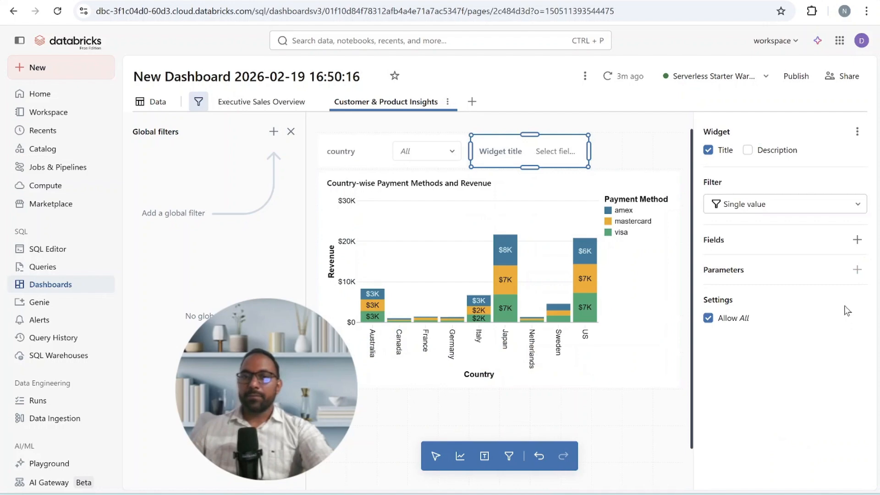
click(855, 246)
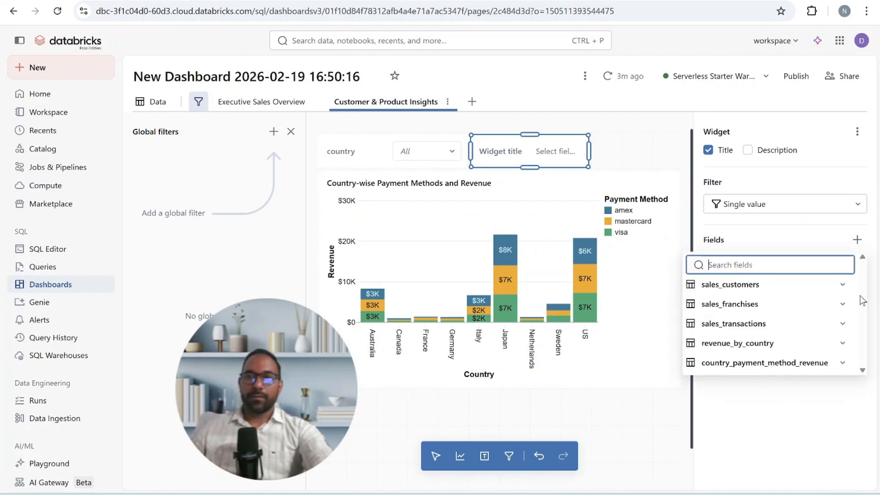
click(843, 363)
scroll(863, 351, down, 1)
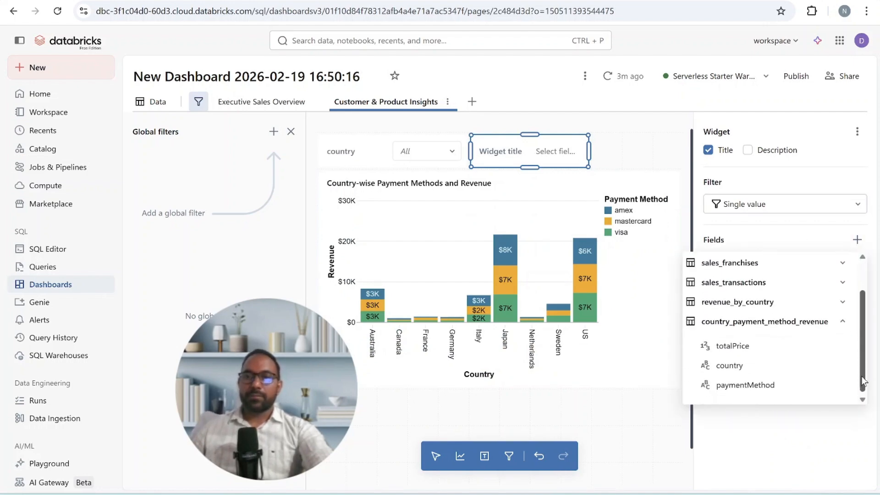
click(807, 385)
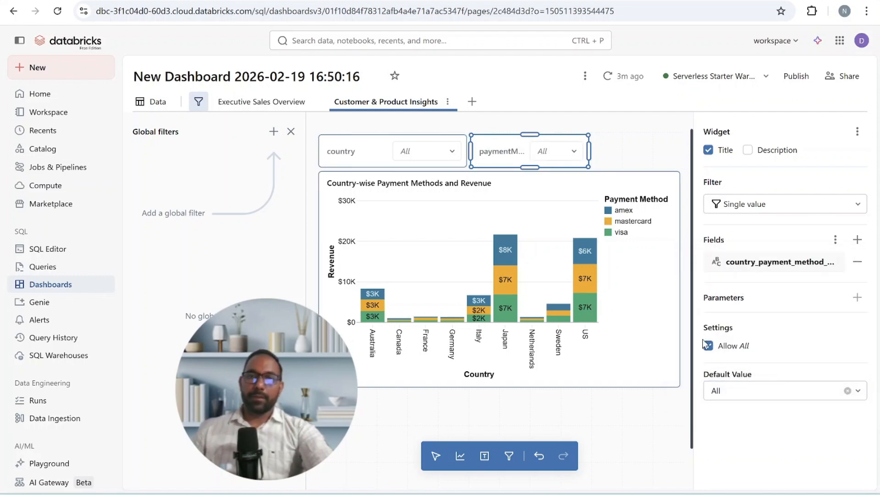
- Resize the paymentMethod and country filters to fill half the row each, and hide the global filters
drag(589, 152, 687, 157)
drag(473, 153, 500, 158)
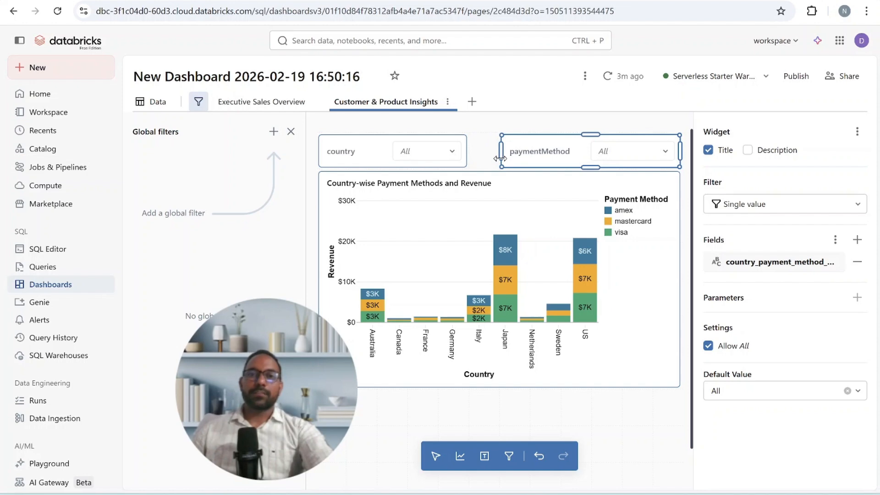
click(466, 148)
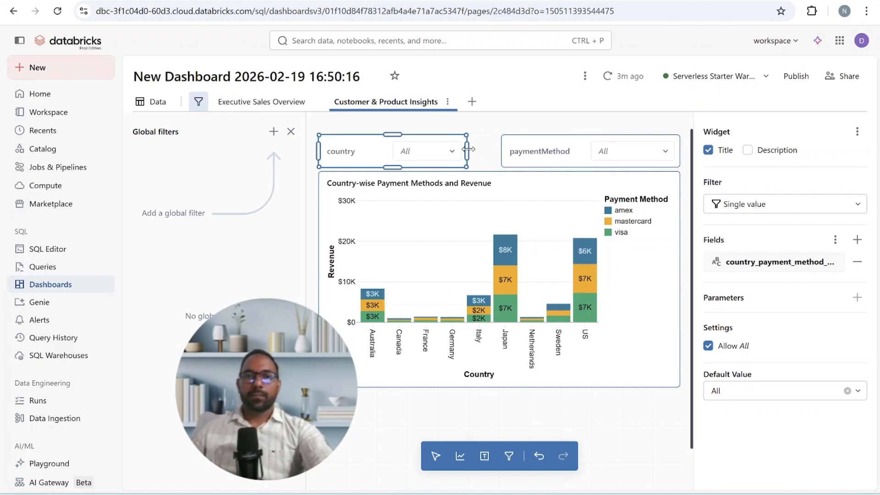
drag(467, 149, 500, 152)
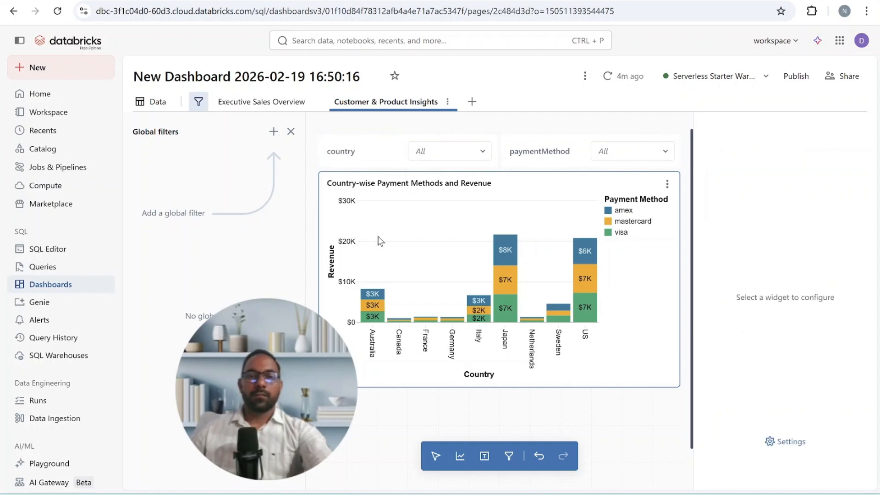
click(291, 132)
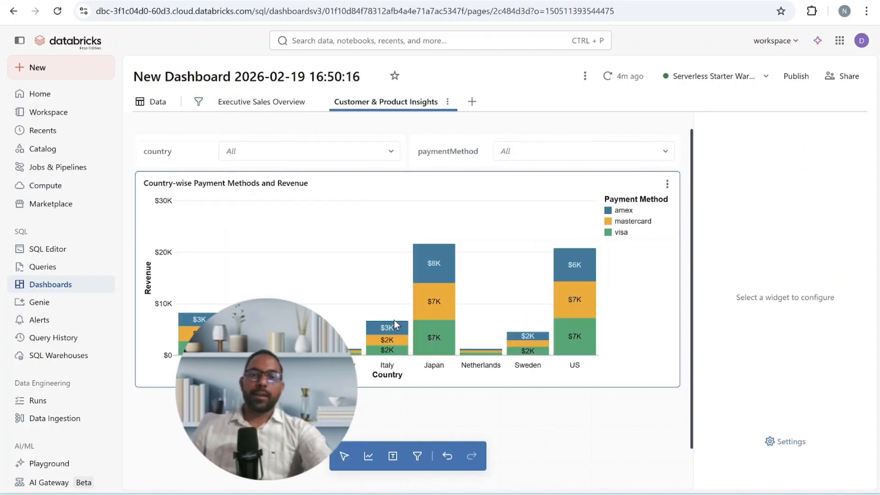
- Add a half-width visualization on the right below the country chart and generate it with the prompt product wise revenue bar chart
click(369, 457)
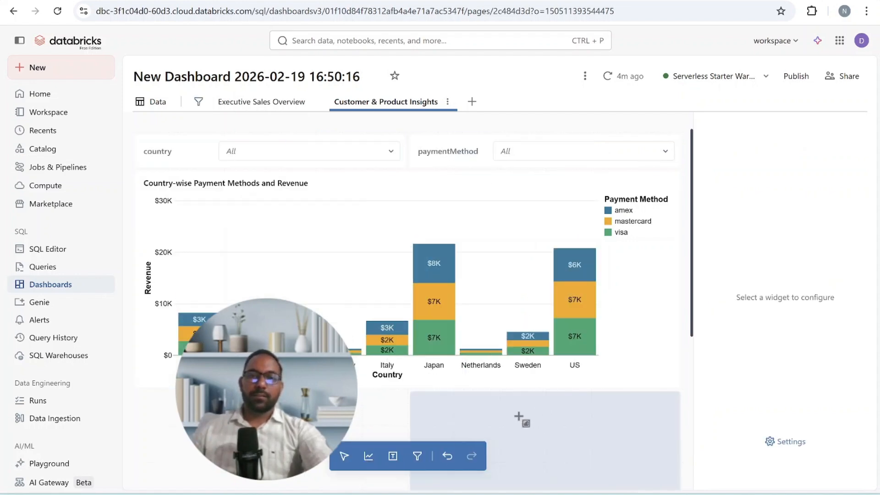
click(516, 416)
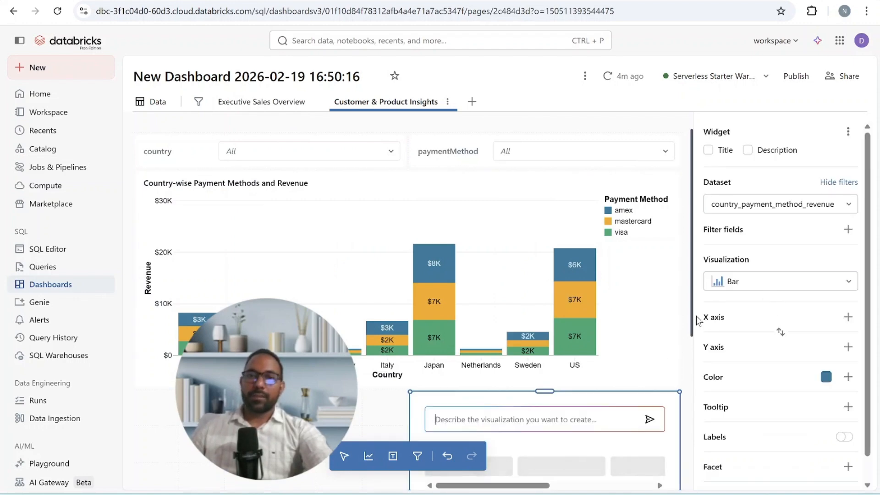
text(prod)
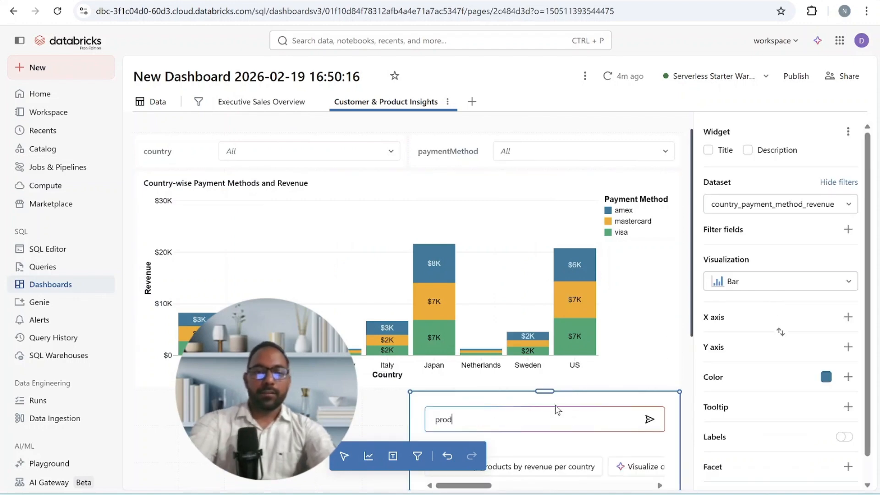
text(uct wise re)
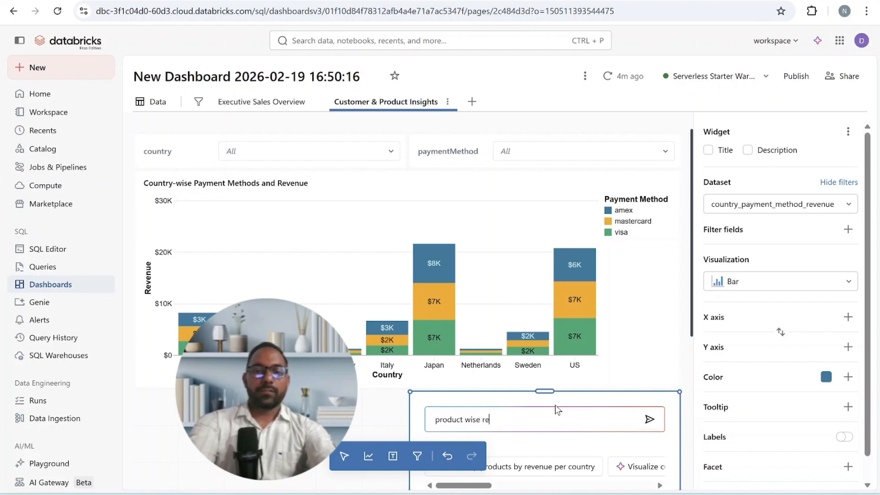
text(venue )
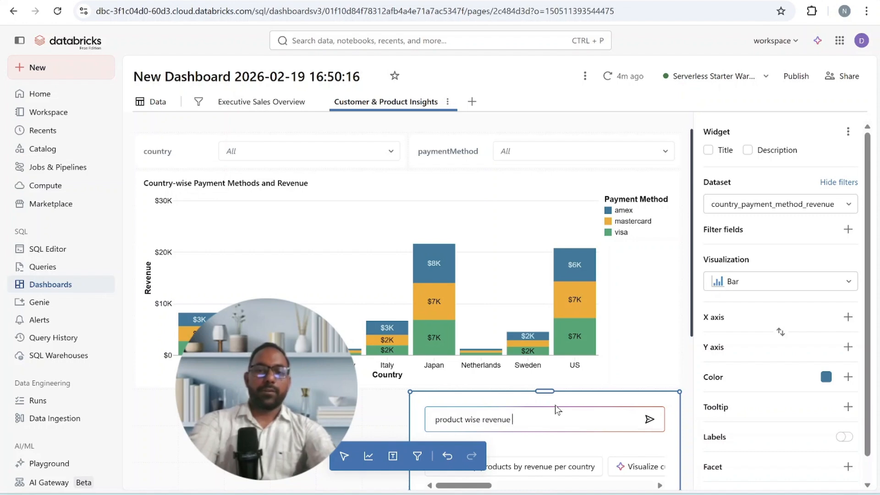
text(bar chart)
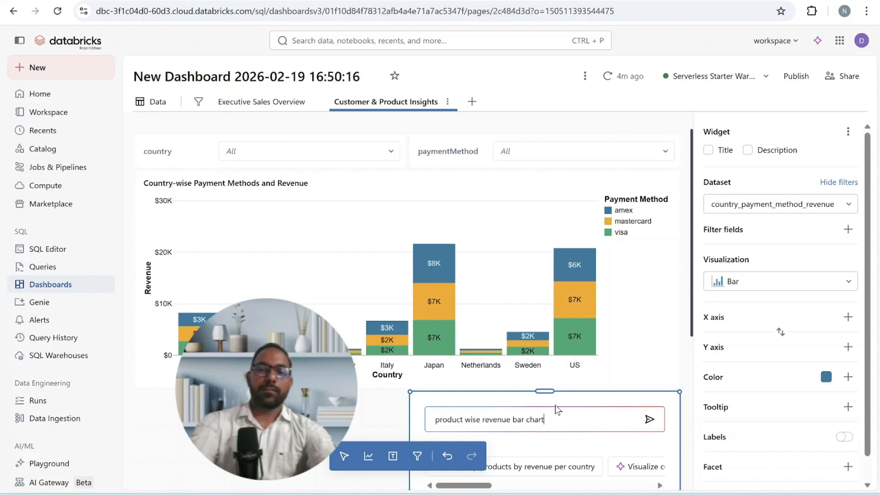
key(Return)
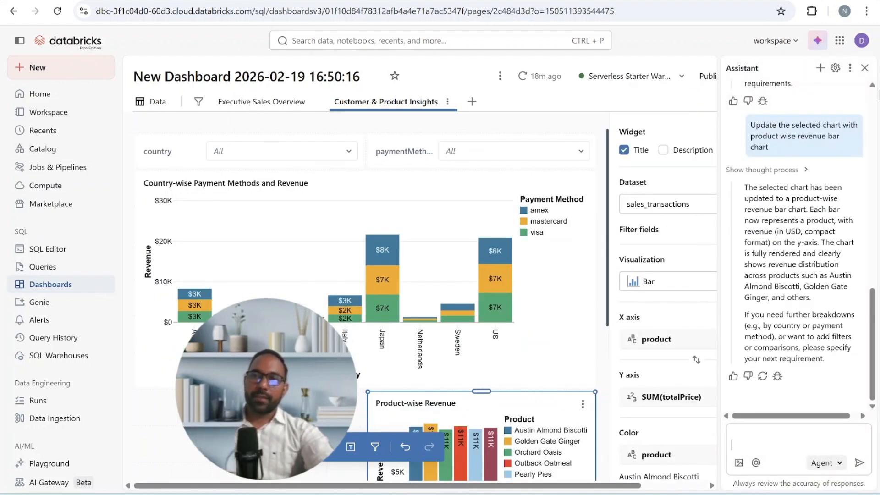
click(865, 67)
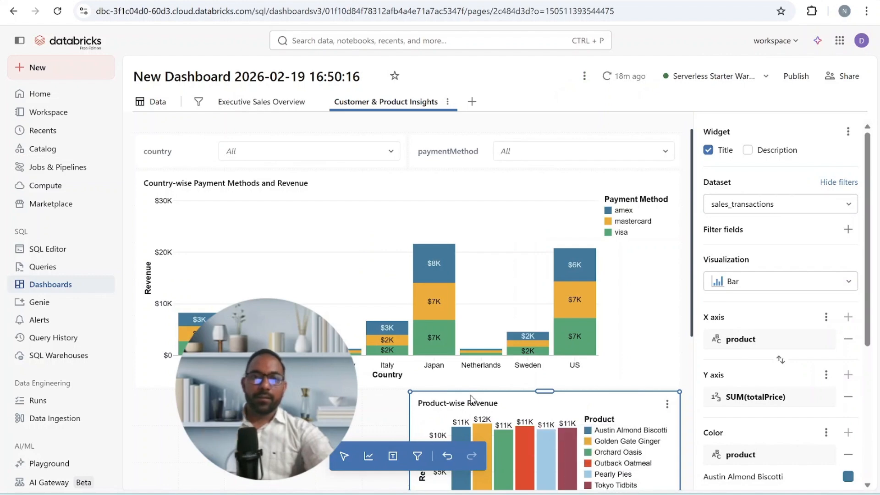
- Change the Product-wise Revenue chart's visualization type to Pie
click(846, 281)
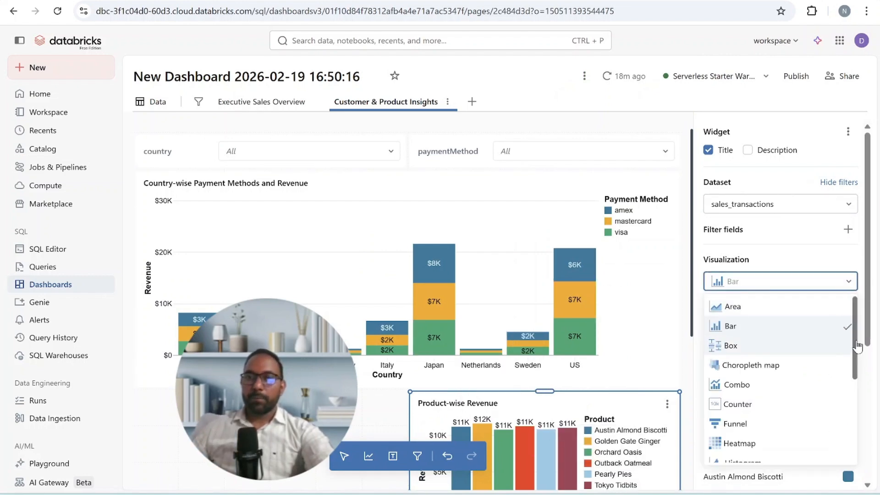
scroll(858, 347, down, 3)
click(797, 372)
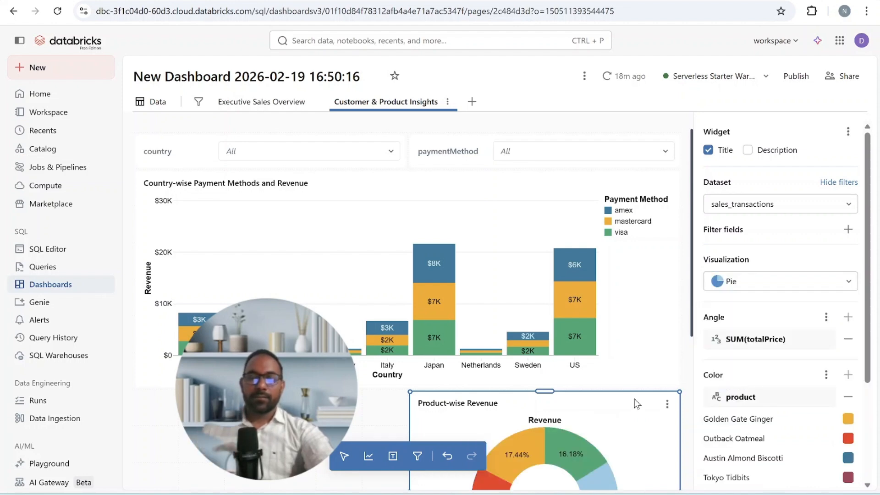
- Narrow the country payment chart to the right half of the row and place the Product-wise Revenue chart on its left
drag(607, 414, 501, 404)
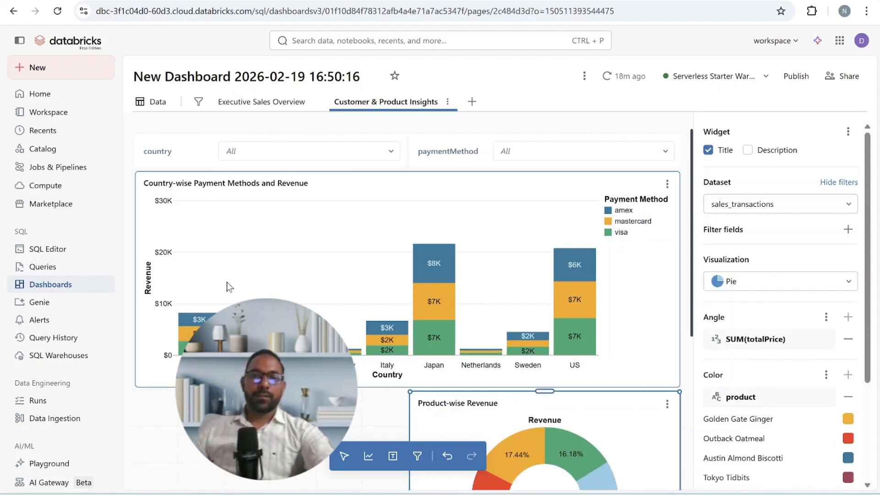
click(153, 255)
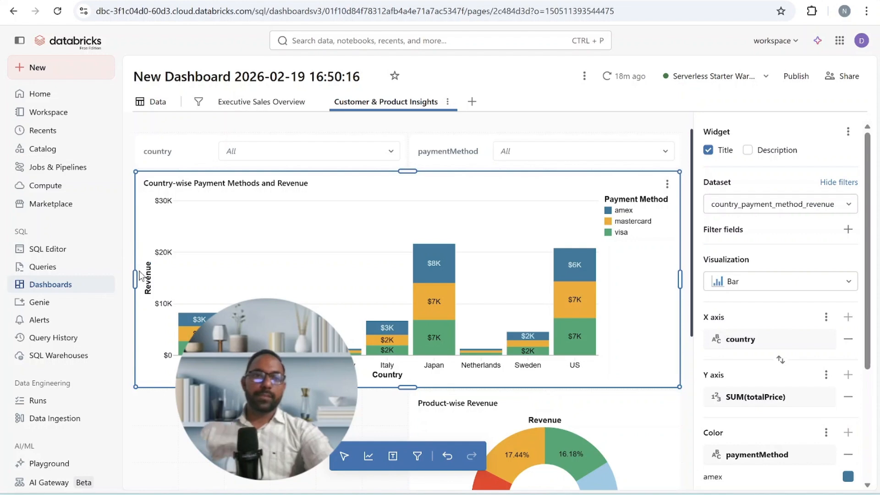
drag(135, 276, 409, 282)
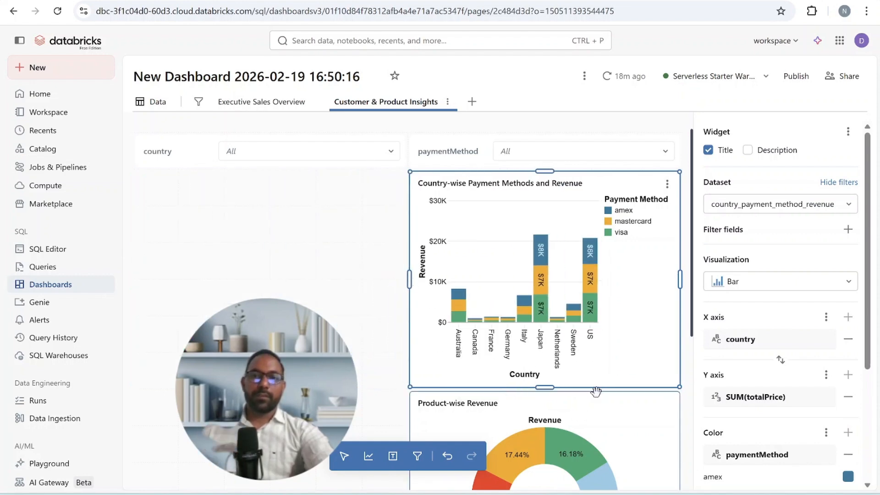
drag(596, 391, 332, 175)
click(586, 422)
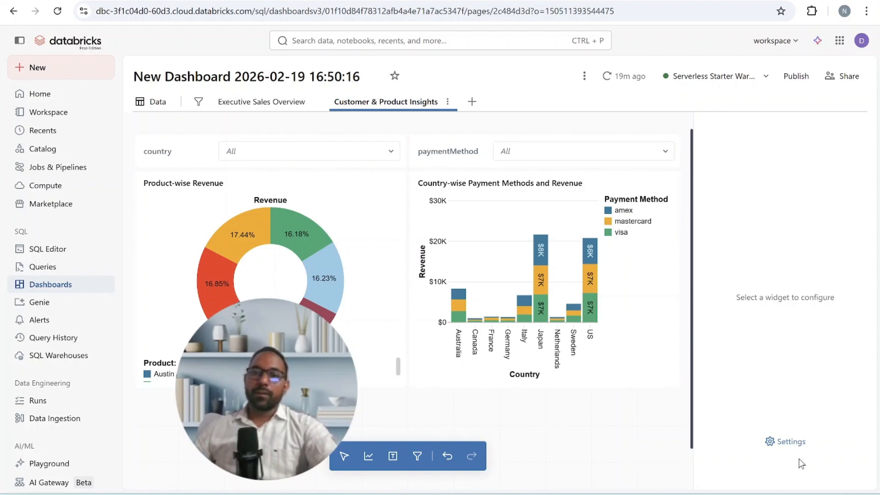
- Set the dashboard theme's canvas background to light lavender #DADAFF and check it on both pages
click(788, 443)
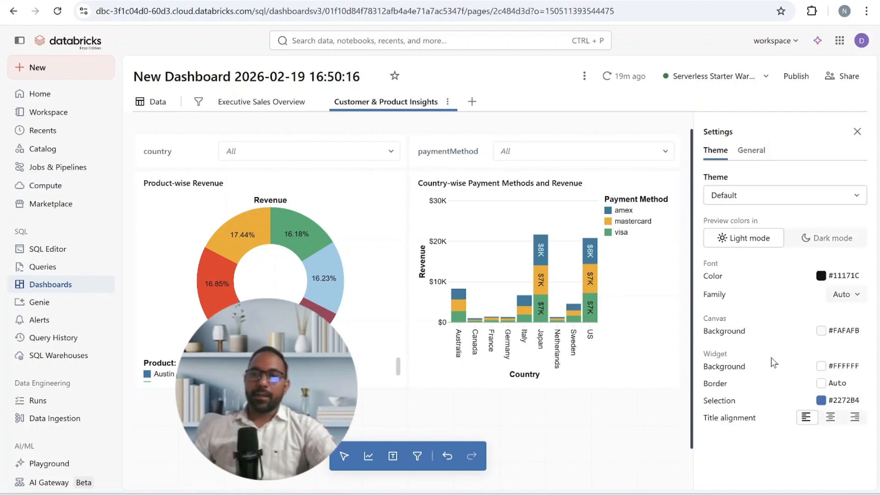
click(820, 331)
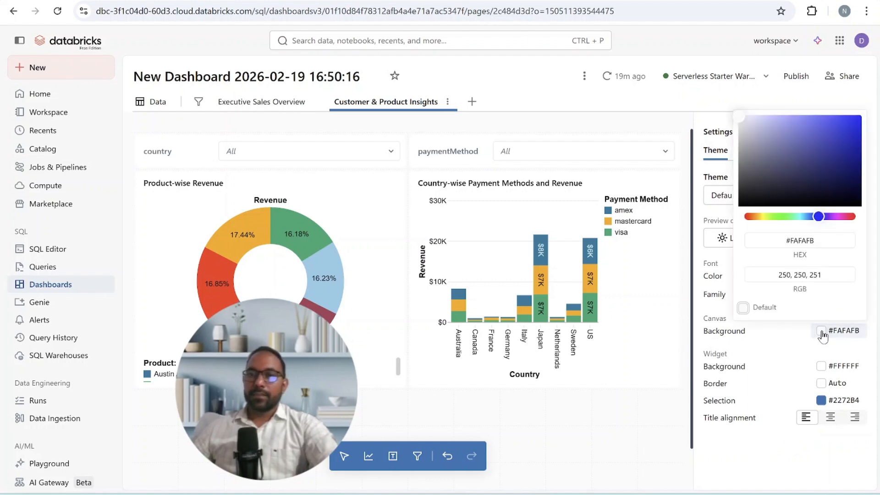
drag(784, 171, 747, 115)
click(287, 106)
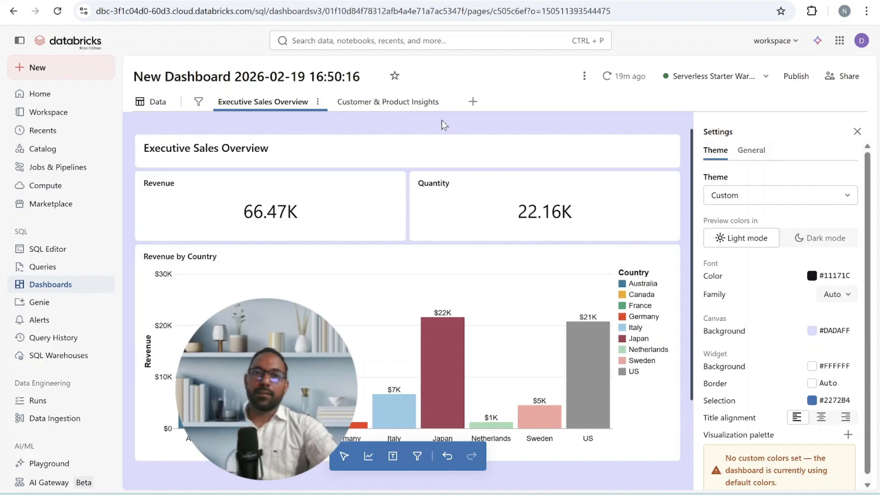
click(409, 102)
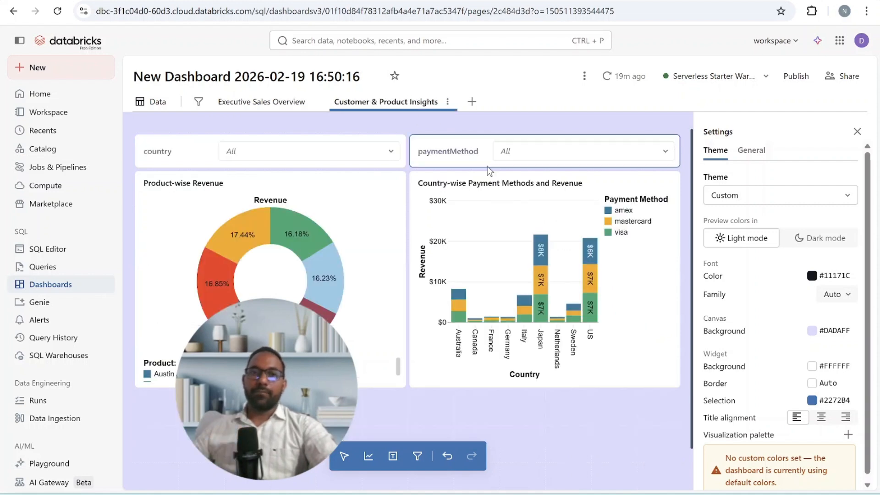
- Set the background of the Country-wise Payment Methods and Revenue chart to light green #EAFFC7
click(655, 339)
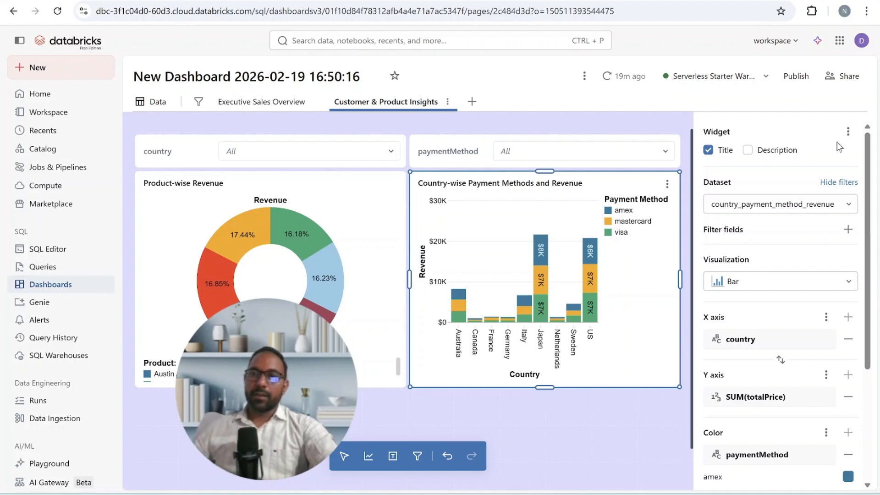
click(849, 132)
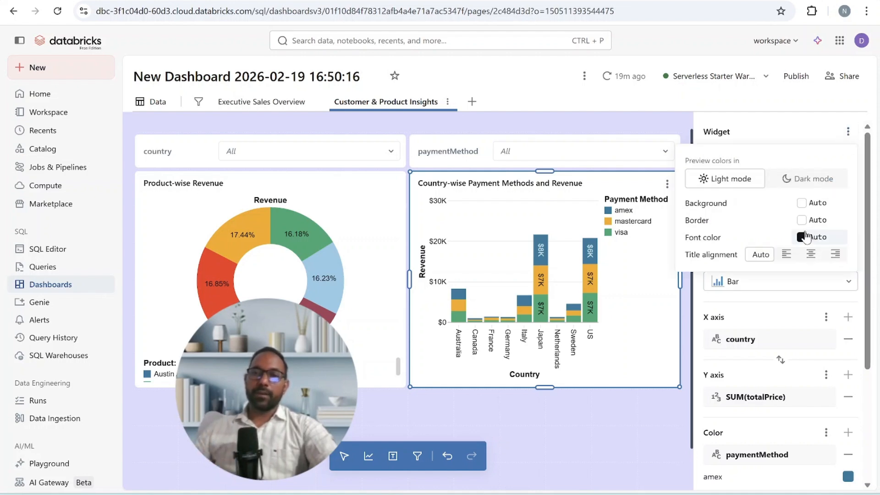
click(802, 203)
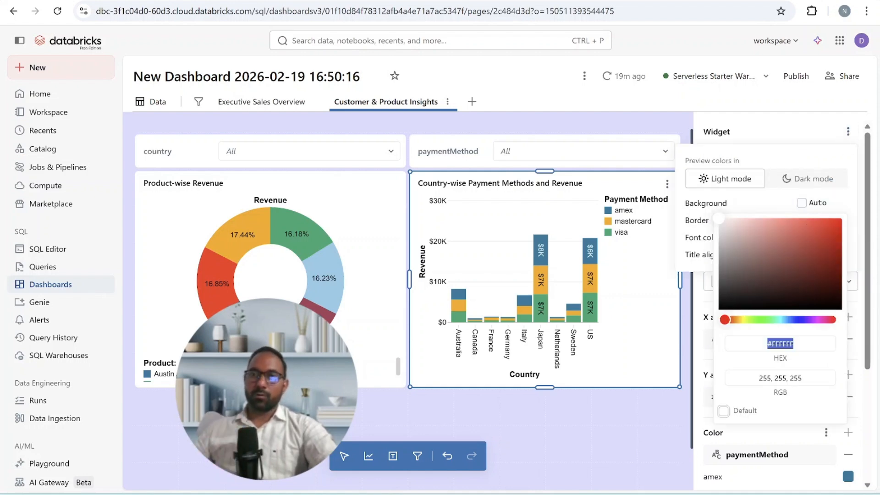
click(762, 254)
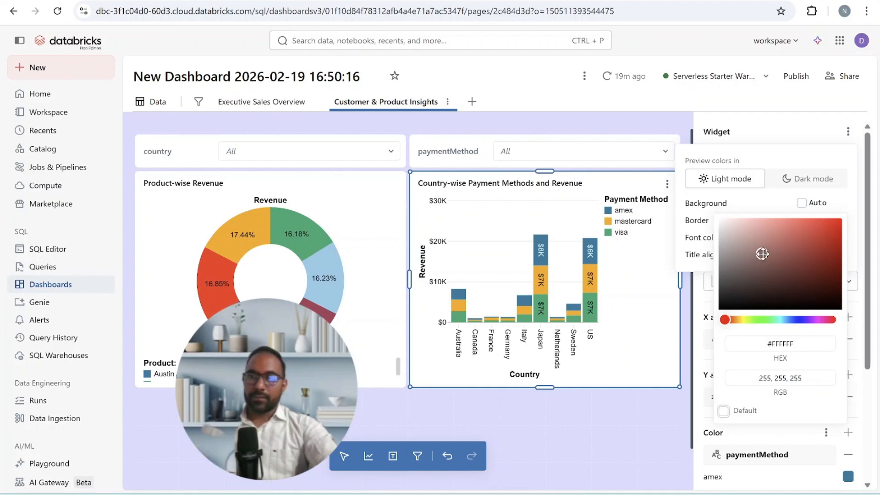
click(750, 320)
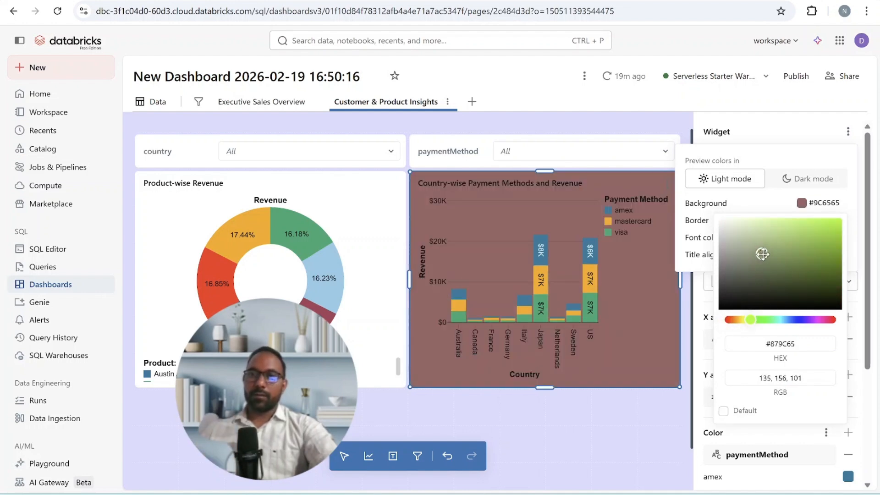
click(746, 218)
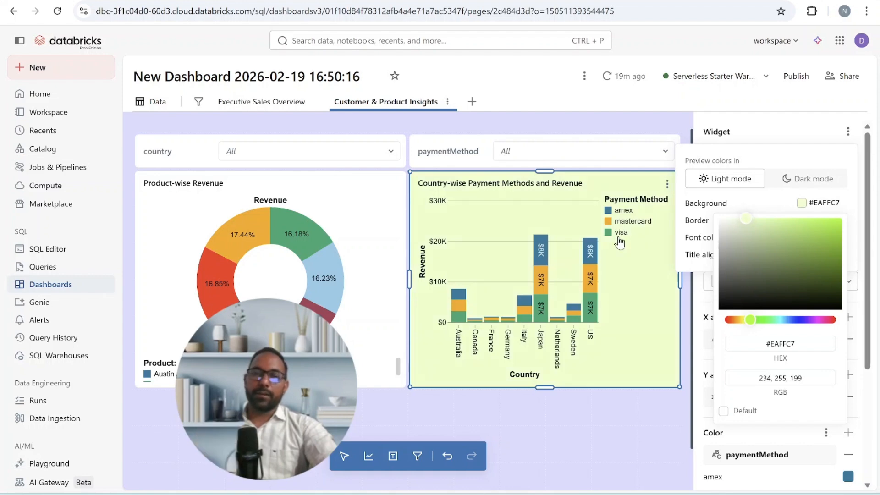
- Set the background of the Product-wise Revenue chart to light blue-violet #C9C8F8
click(371, 207)
click(848, 133)
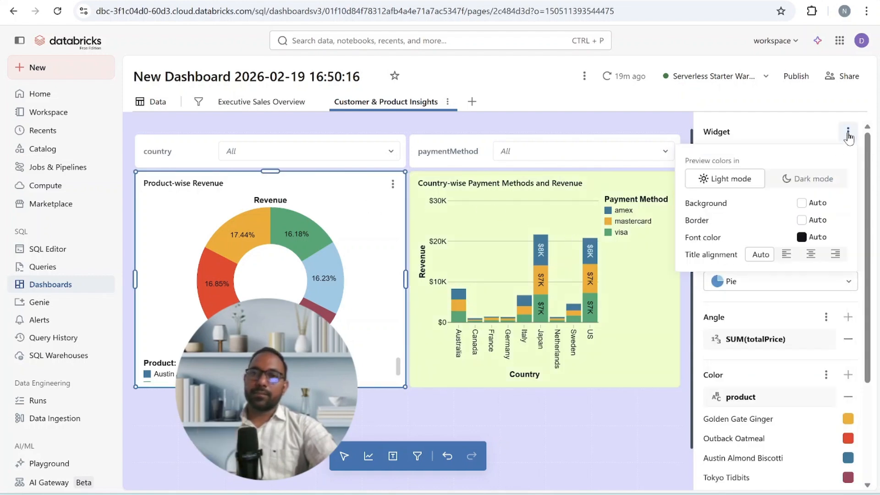
click(815, 204)
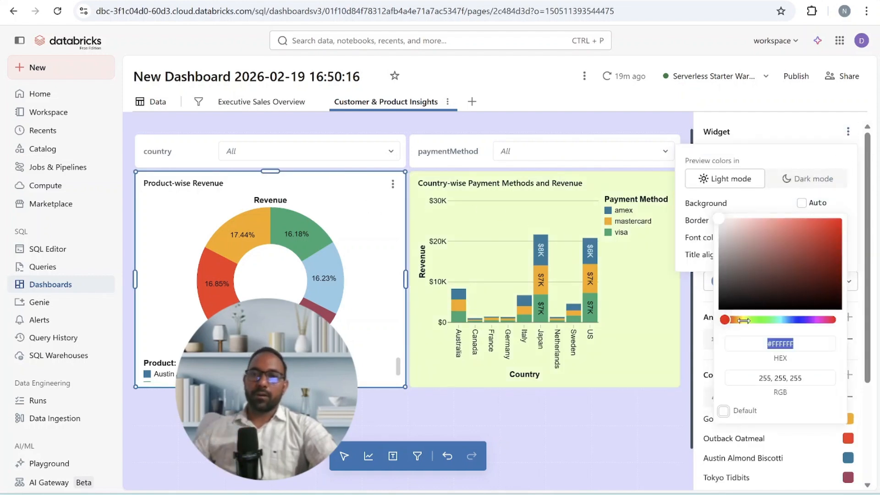
click(770, 268)
click(799, 320)
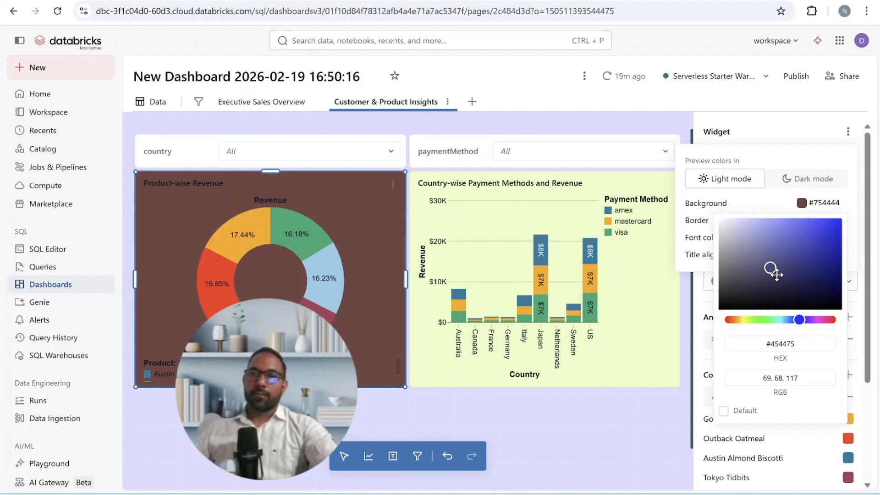
drag(774, 270, 740, 216)
click(743, 221)
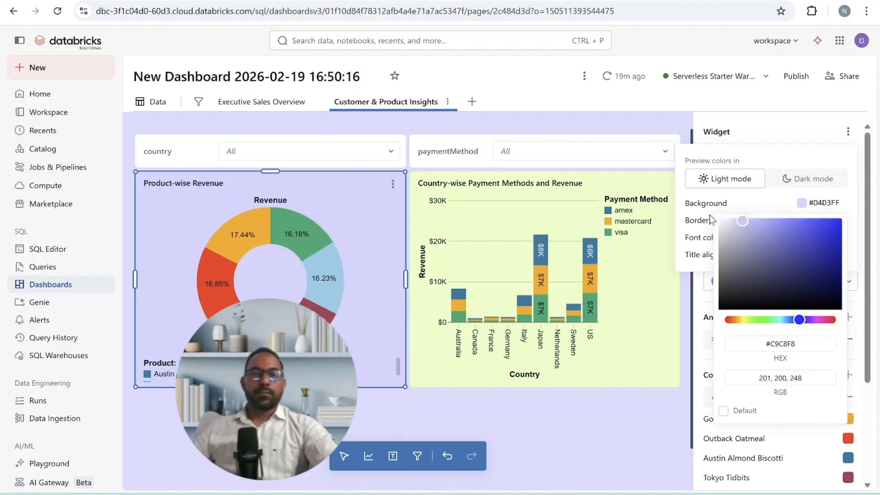
click(594, 436)
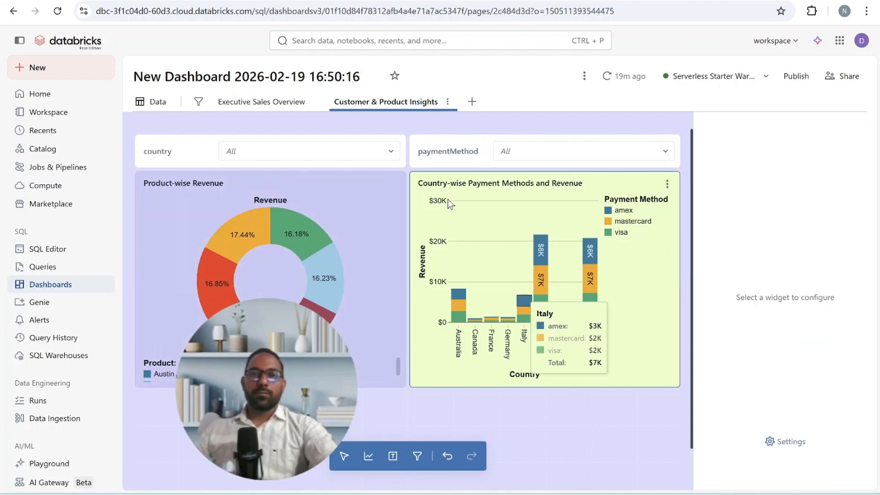
- Set the country filter's background to light purple #DDC6FF
click(394, 165)
click(857, 131)
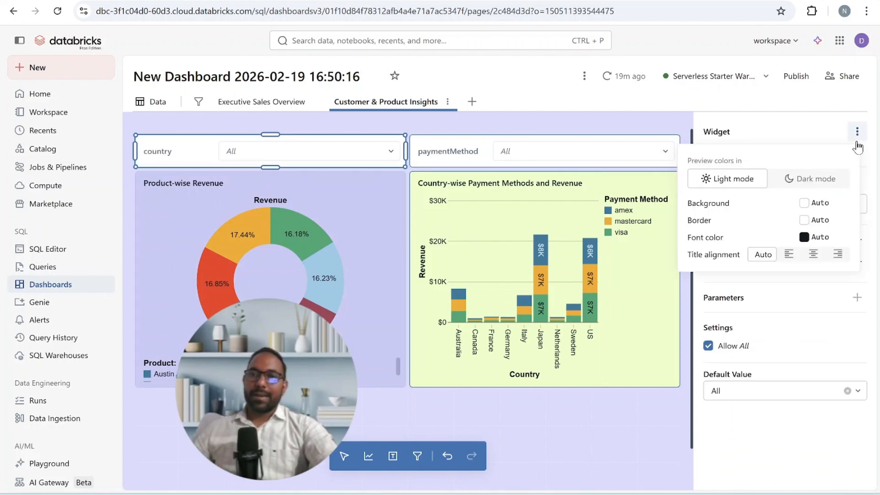
click(804, 202)
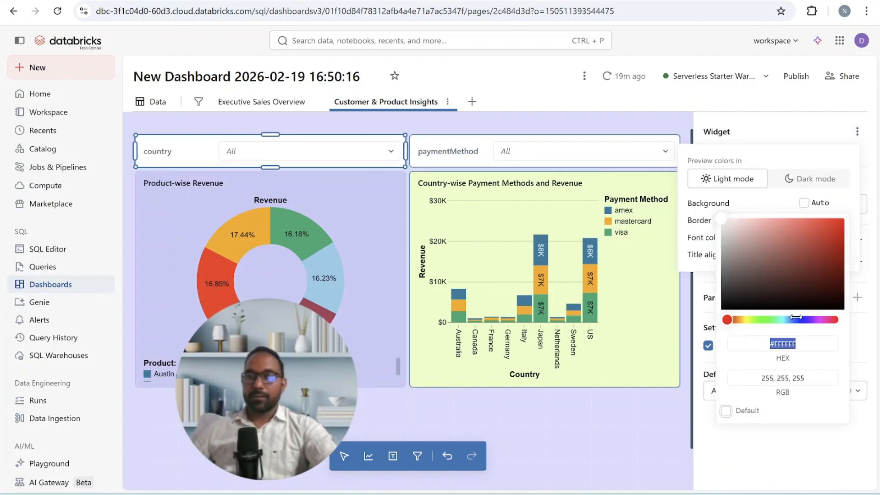
click(774, 274)
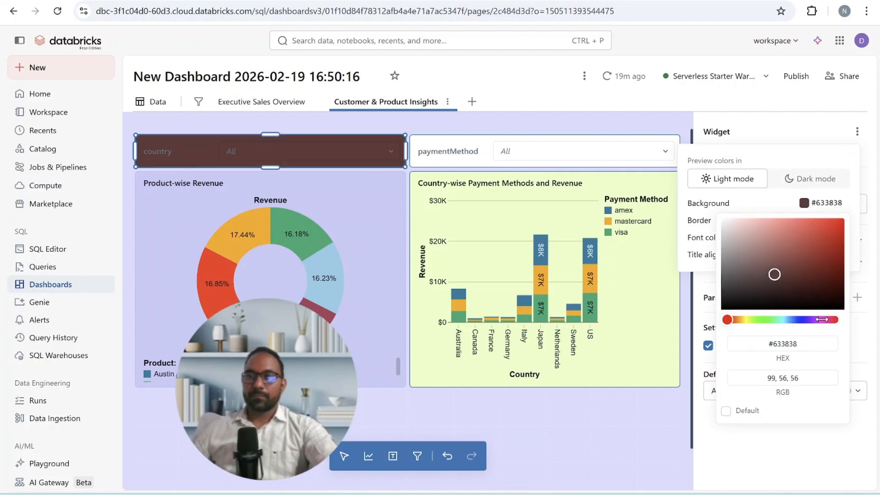
drag(822, 319, 809, 319)
drag(765, 236, 748, 214)
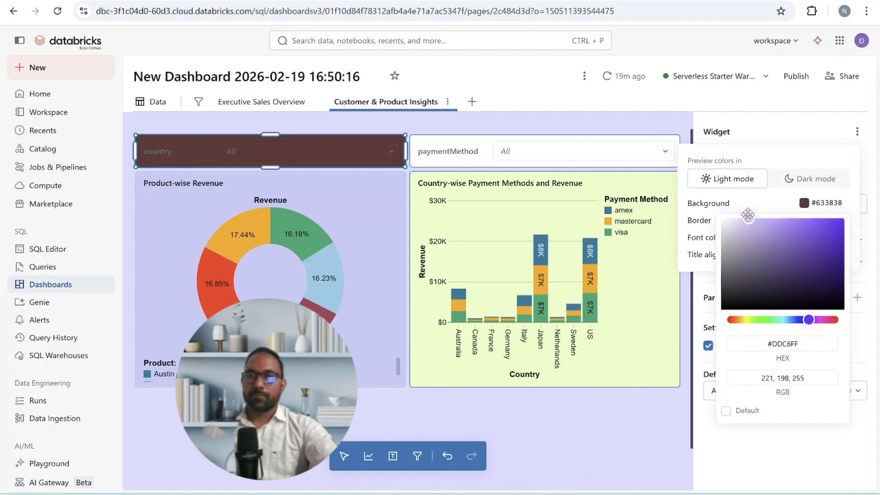
click(488, 127)
- Set the paymentMethod filter's background to light green #CDFFCF
click(418, 151)
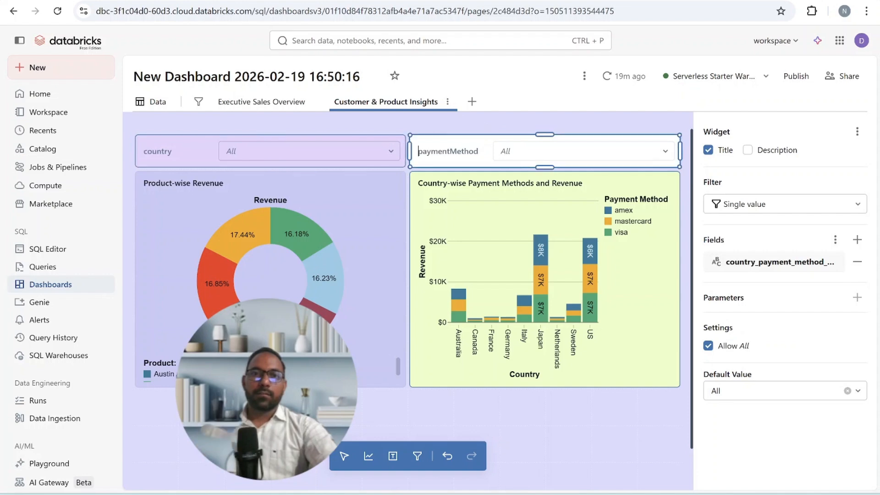
click(856, 132)
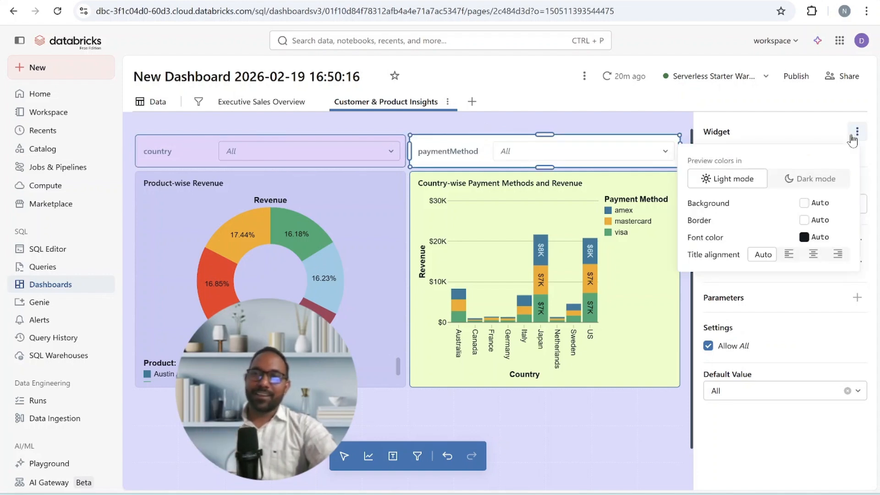
click(803, 205)
drag(728, 320, 757, 320)
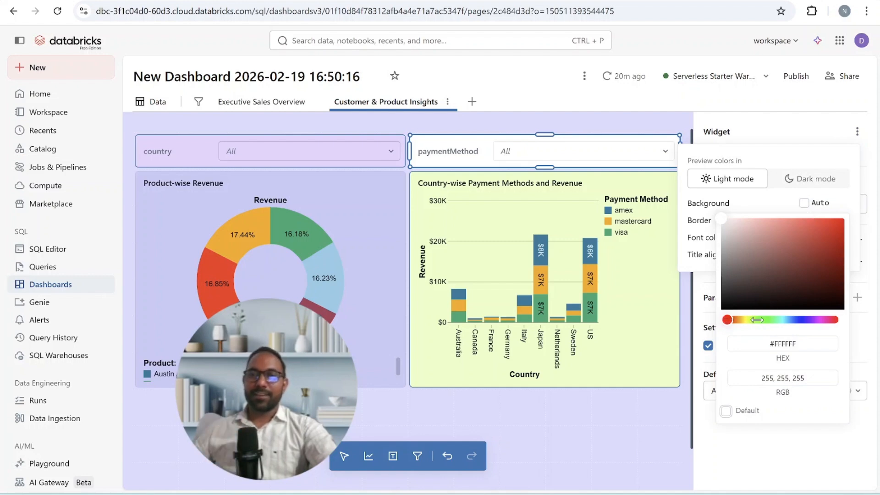
click(763, 285)
click(765, 320)
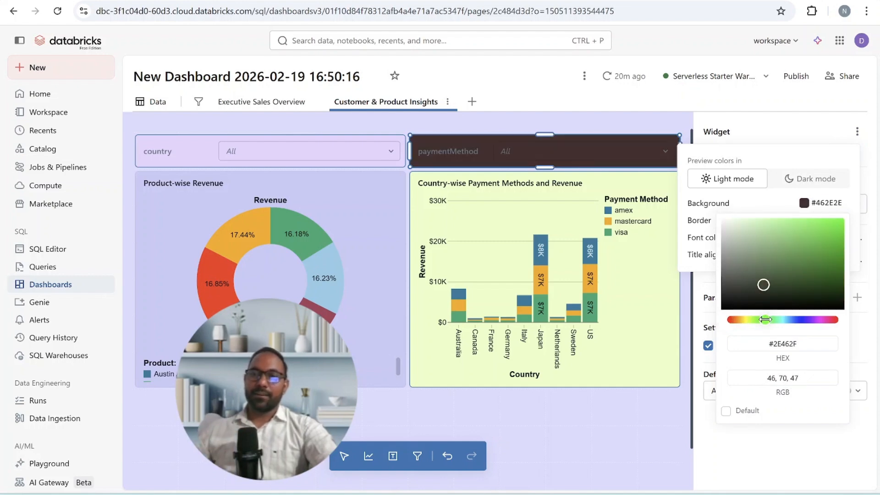
drag(766, 286, 746, 211)
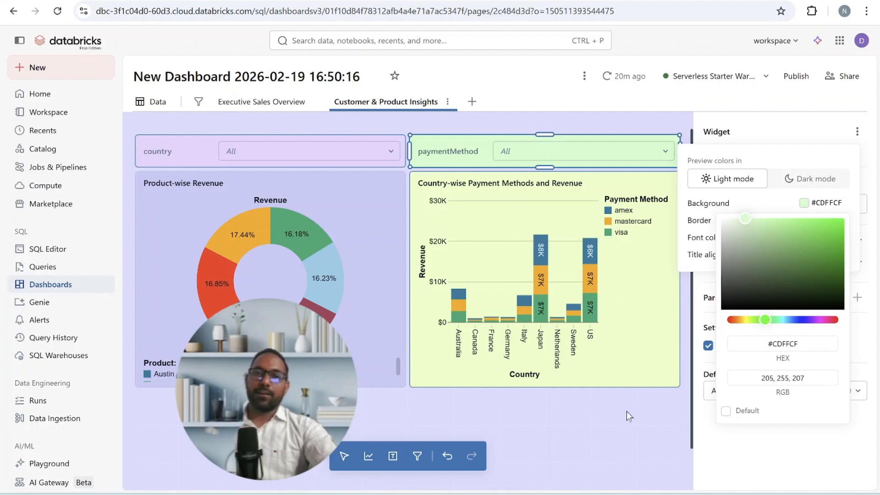
click(614, 411)
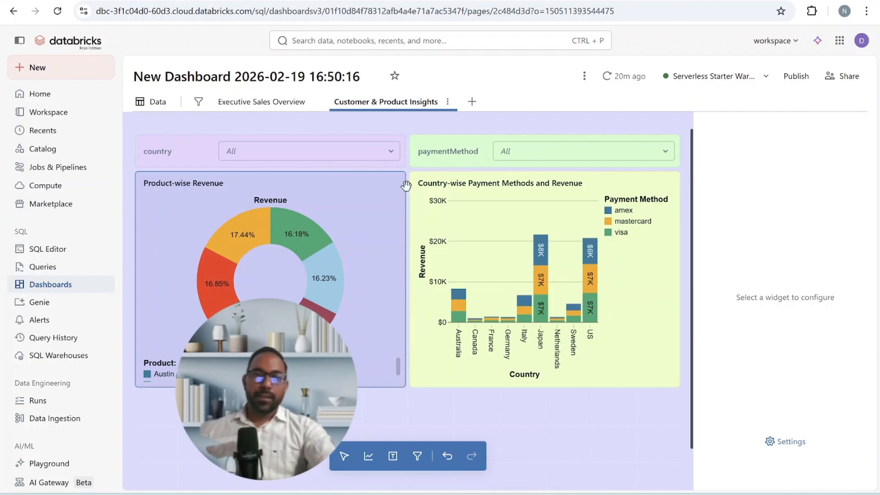
- Rename the dashboard to Bakehouse and publish it with the default share data permission
click(287, 77)
text(Bakehouse)
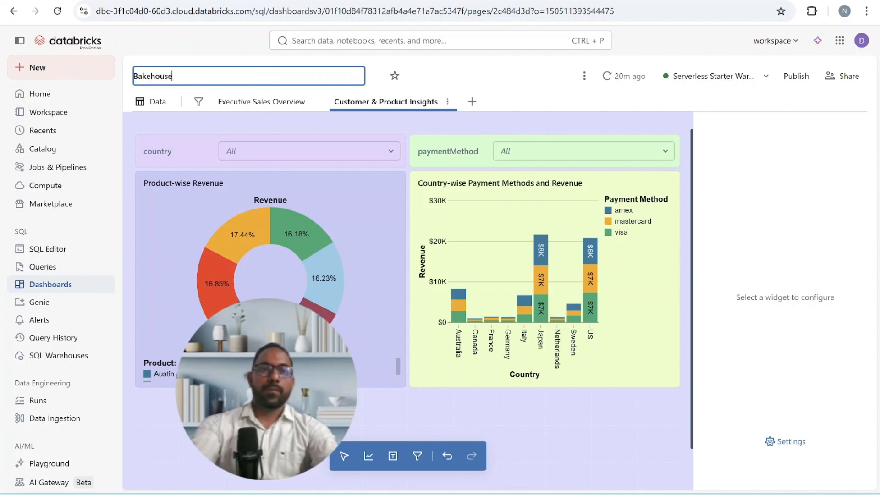
key(Return)
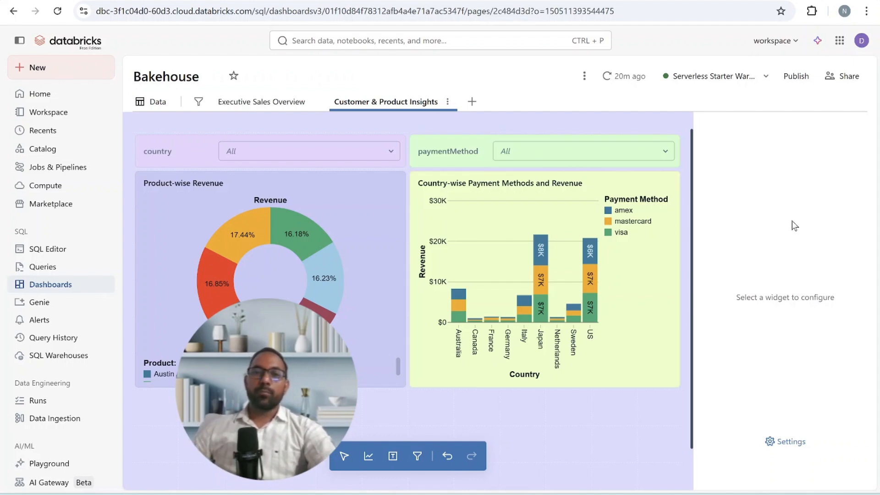
click(797, 78)
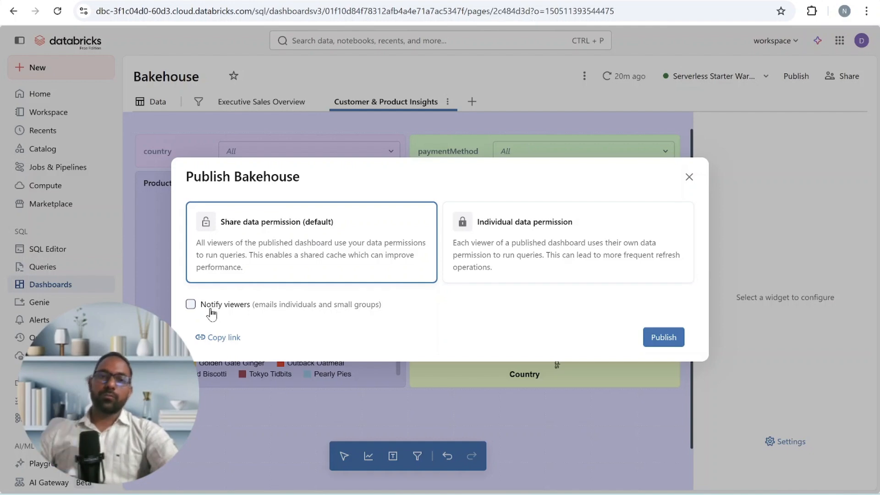
click(656, 340)
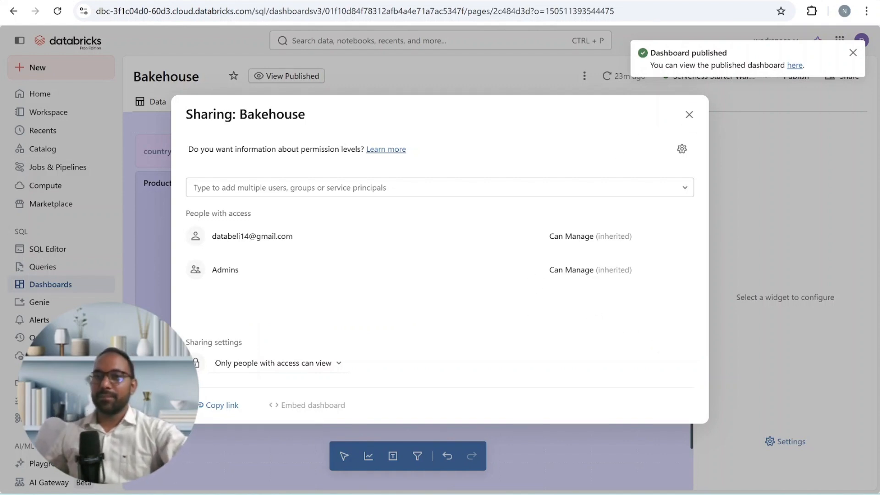
- Open the published Bakehouse dashboard and examine the options of the country filter
click(794, 68)
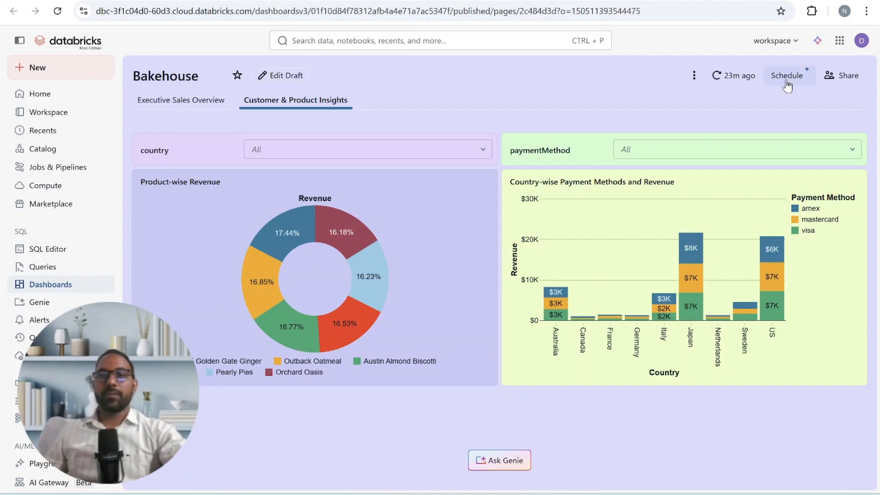
click(443, 153)
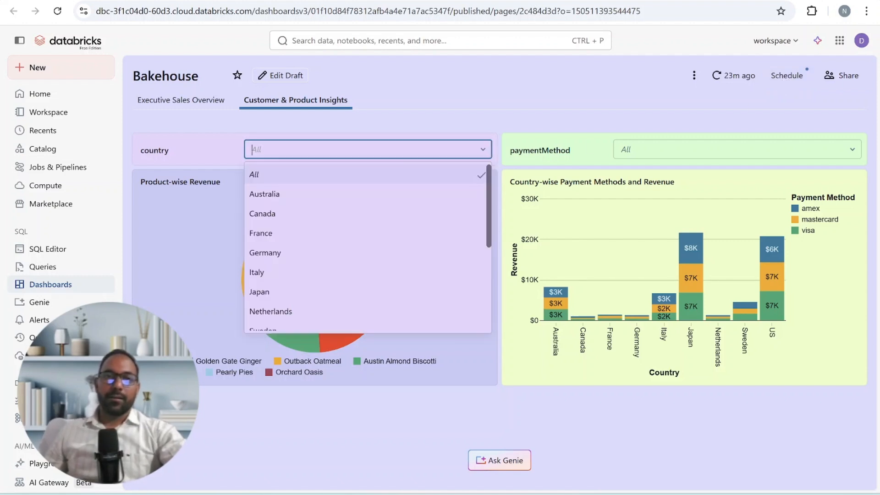
click(416, 205)
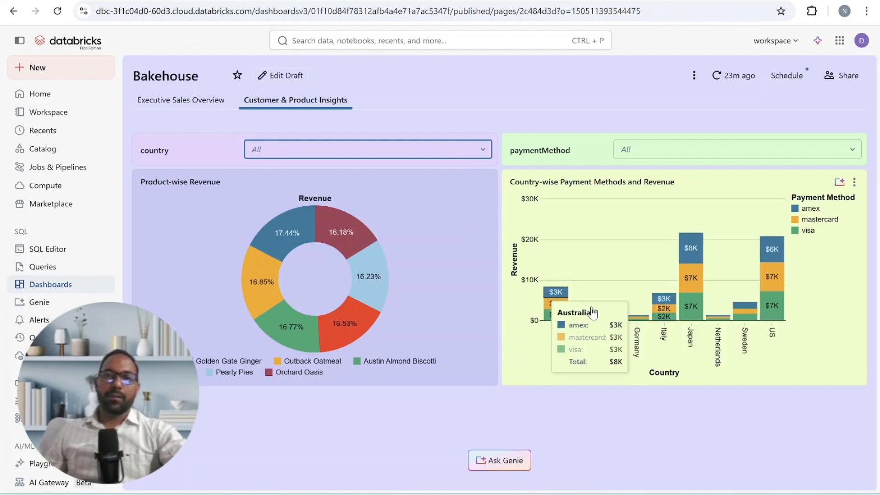
click(576, 400)
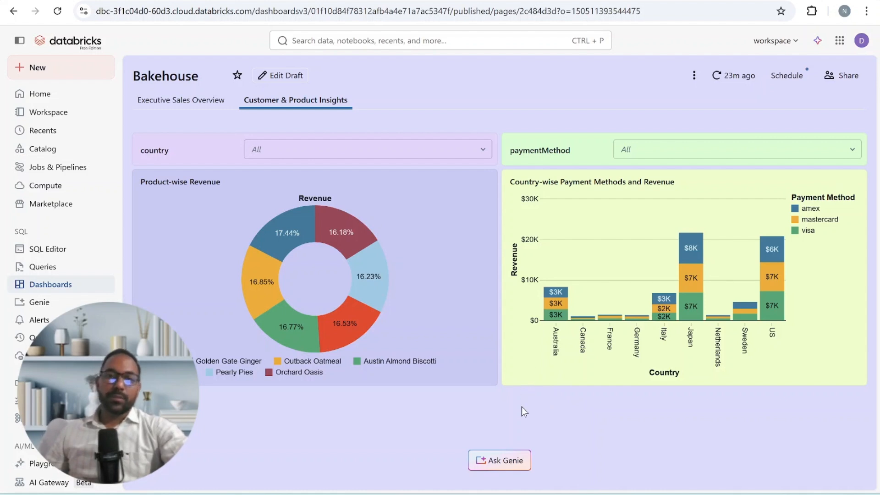
- Ask Genie about the dashboard's data with the question "what is total reviewn"
click(512, 467)
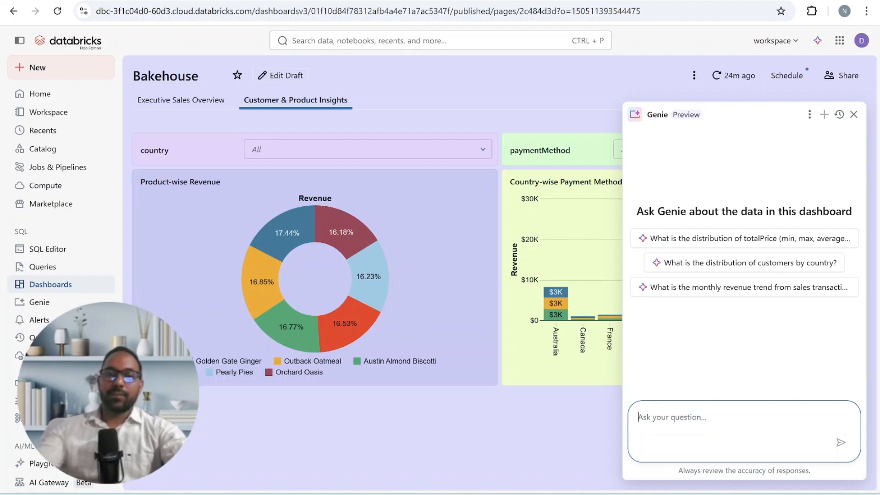
text(what is total reviewn)
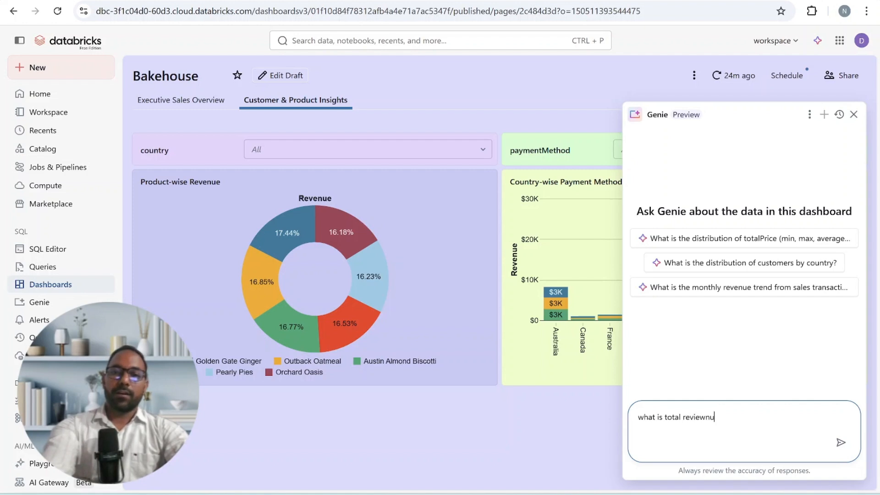
key(Return)
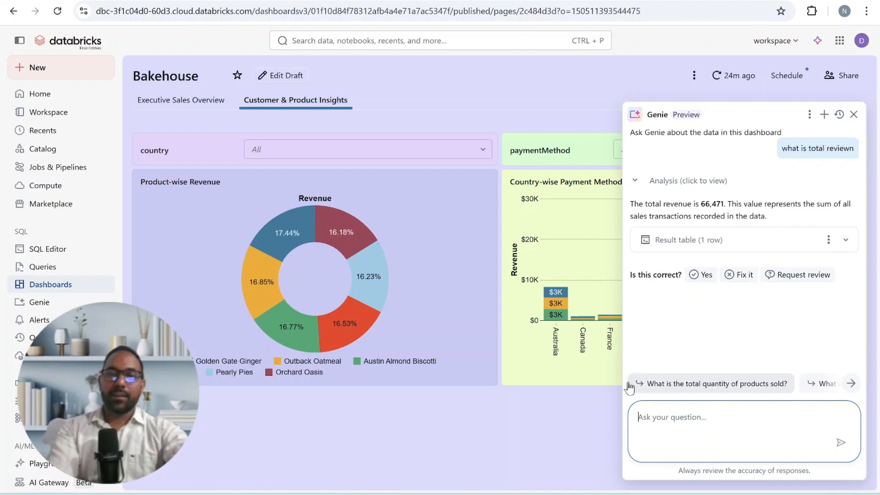
- Ask Genie for "card wise revenue", review the answer and its payment card chart, and close the chat
mouse_move(551, 315)
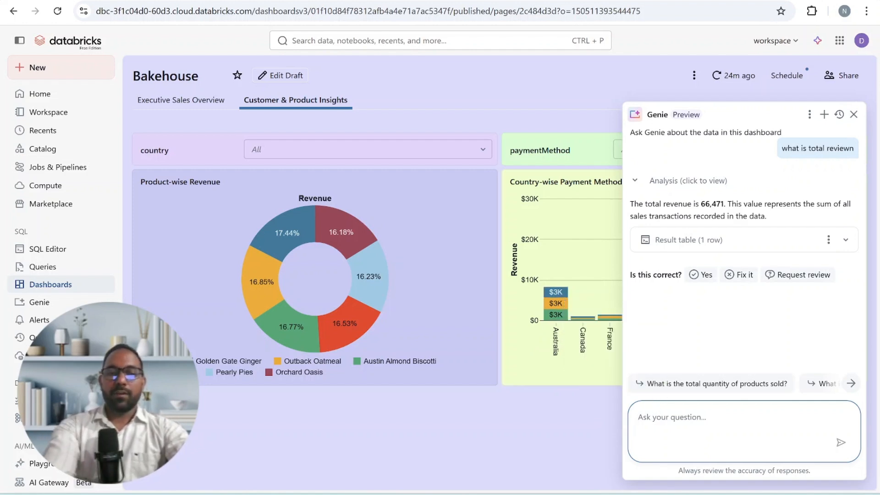
text(car)
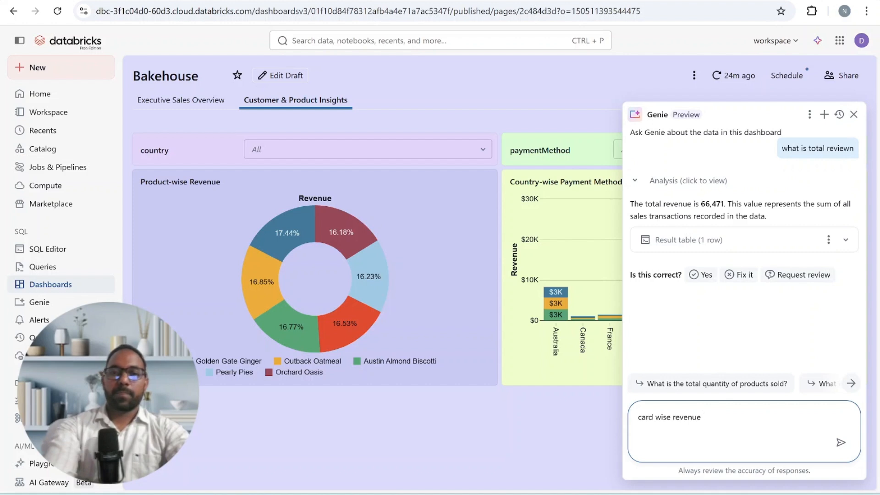
text(d wise revenue)
key(Return)
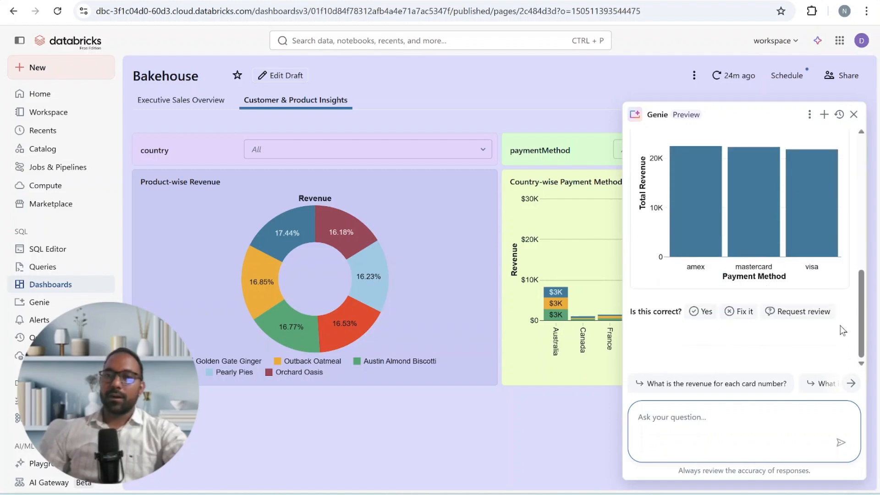
drag(859, 309, 860, 273)
mouse_move(743, 279)
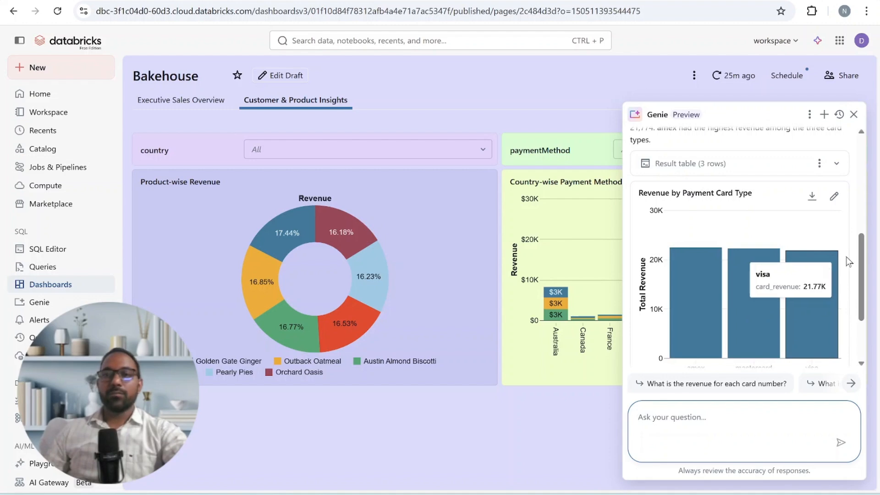
drag(865, 264, 857, 281)
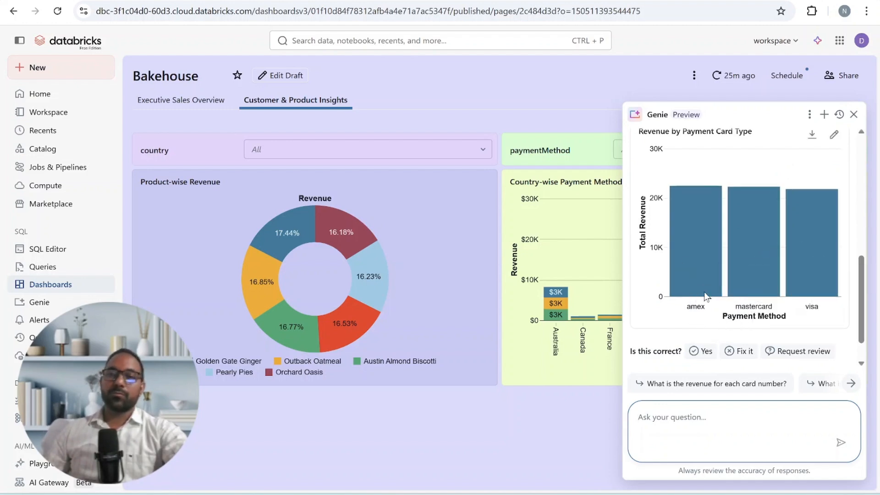
drag(858, 279, 857, 214)
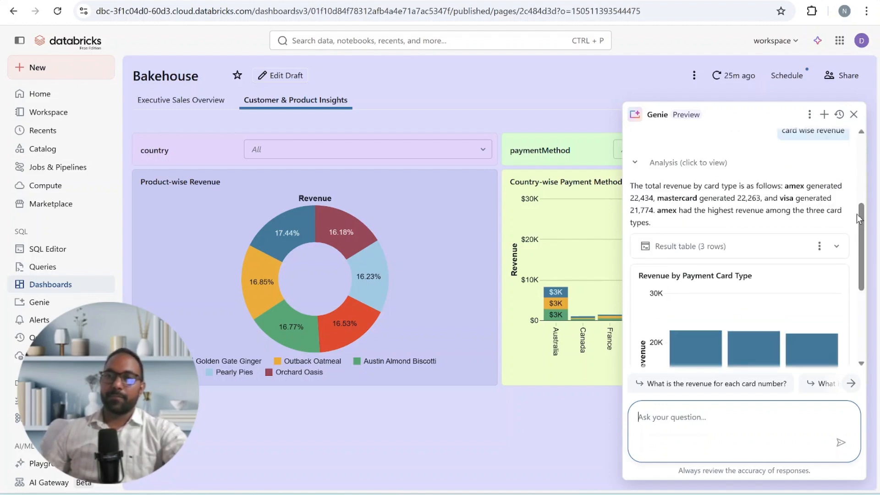
click(853, 115)
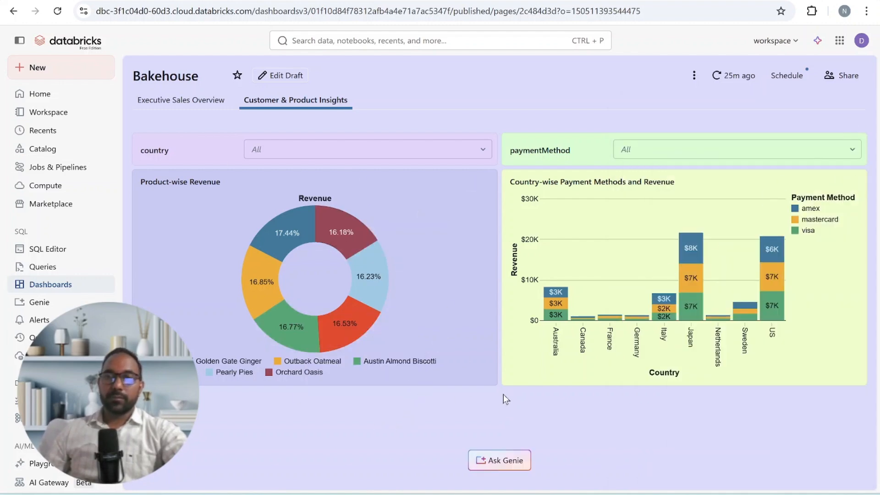
- Switch to Databricks One and view the Bakehouse dashboard's Customer & Product Insights page
click(842, 42)
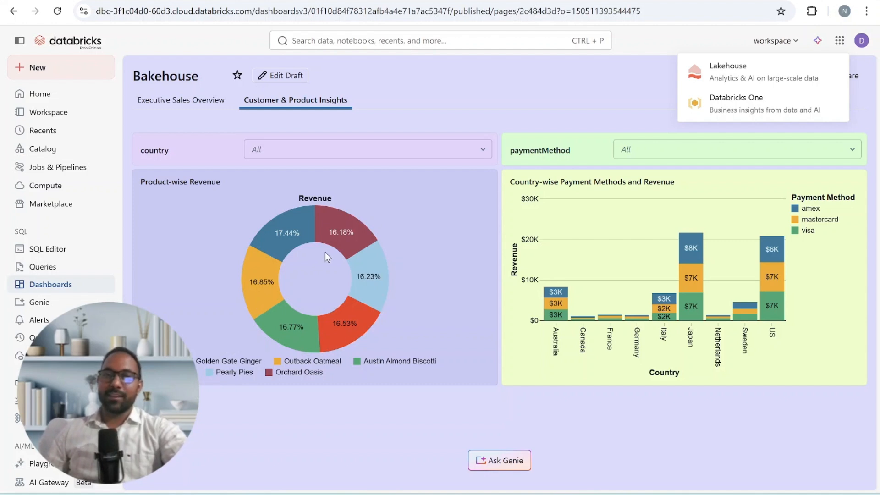
click(736, 106)
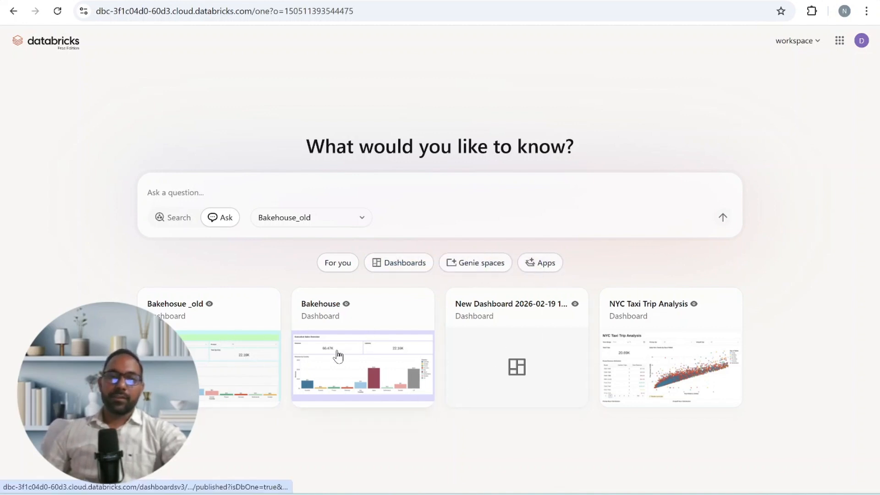
click(369, 331)
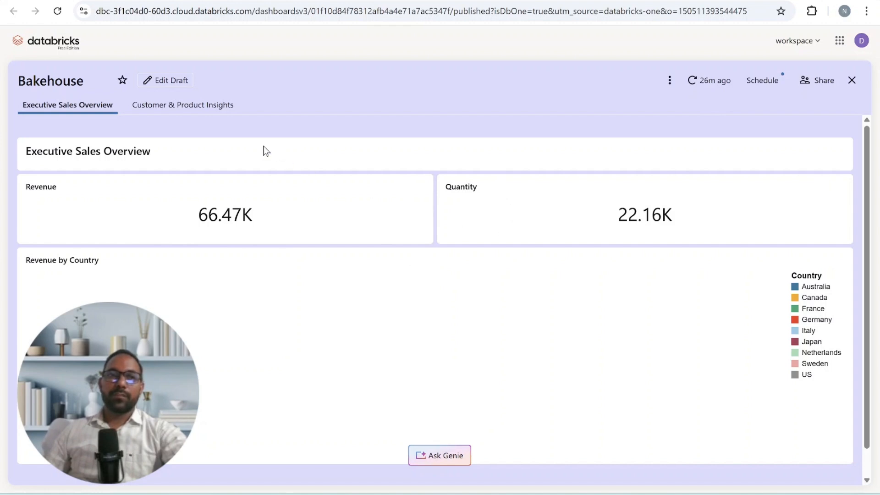
click(218, 108)
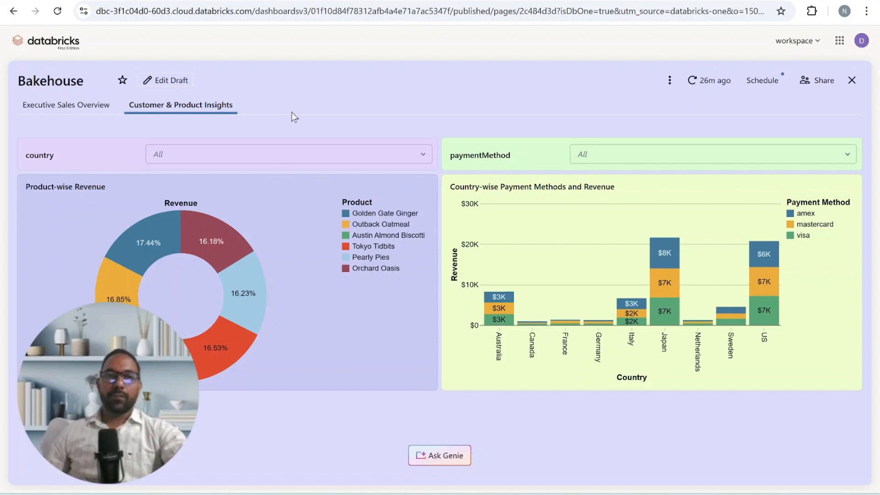
- Open the dashboard's draft for editing and delete the paymentMethod filter from the Customer & Product Insights page
click(172, 84)
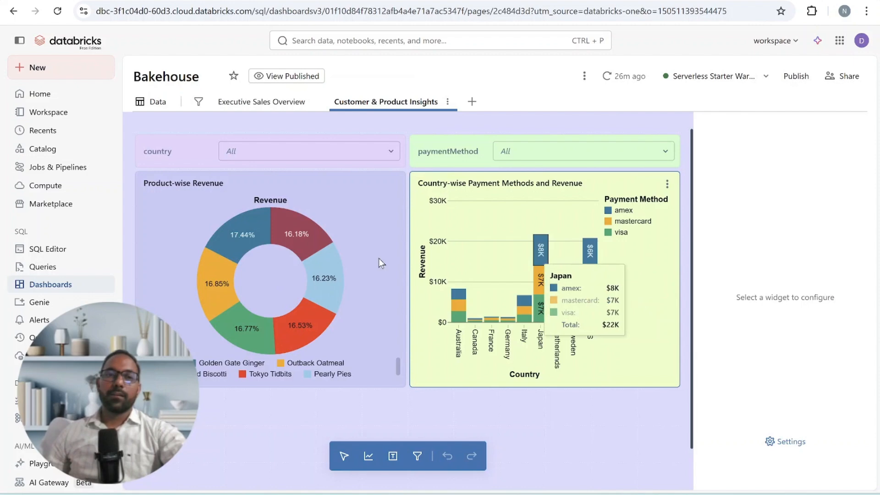
click(463, 160)
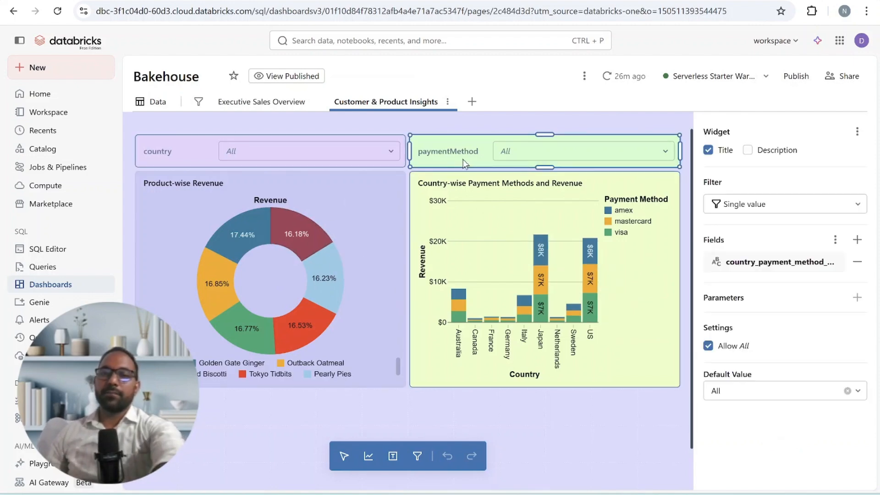
key(Delete)
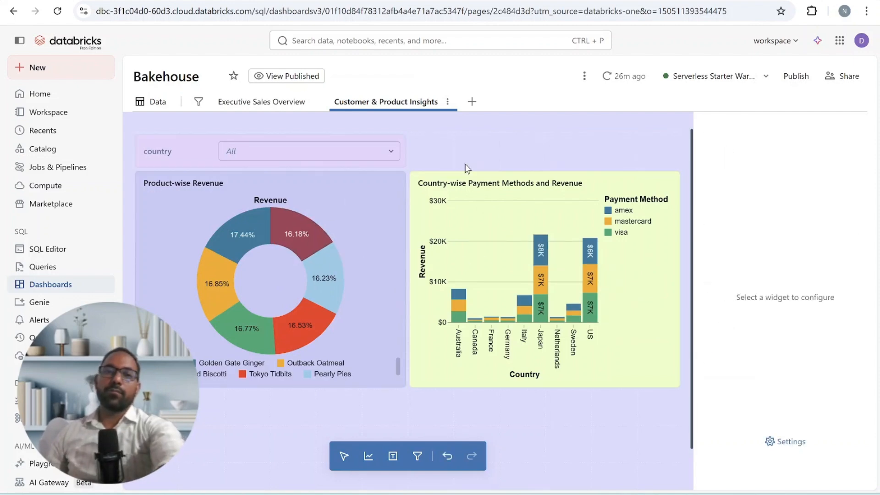
- Republish the edited Bakehouse dashboard and dismiss the sharing dialog and the publication notice
click(794, 77)
click(663, 334)
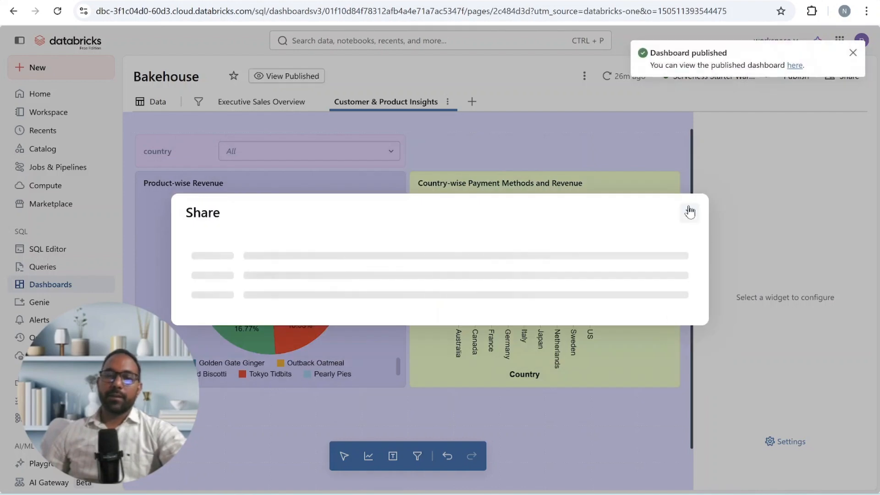
click(689, 114)
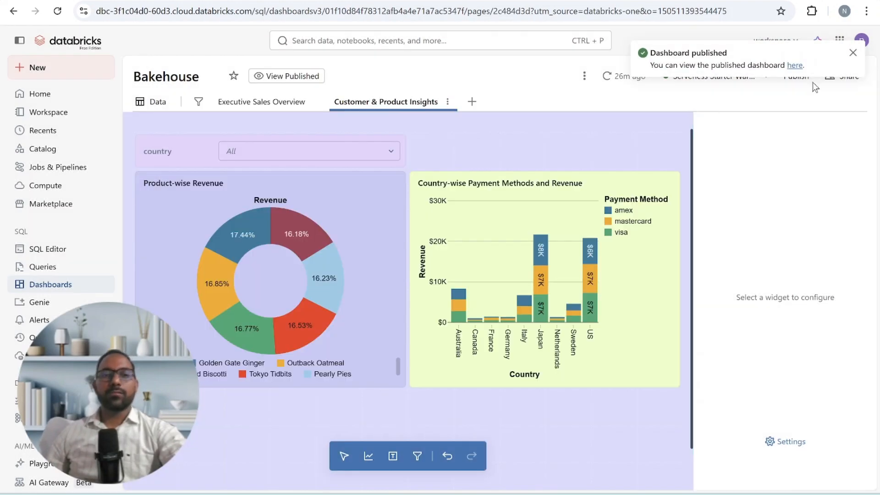
click(852, 53)
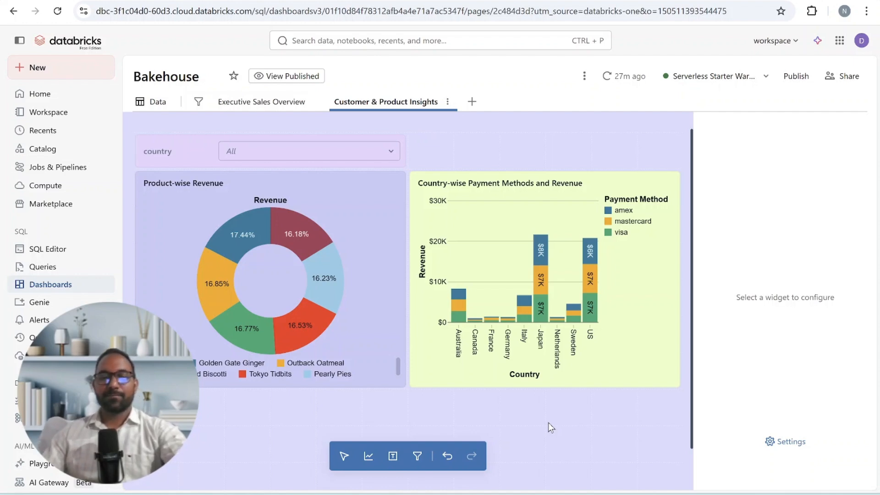
key(F10)
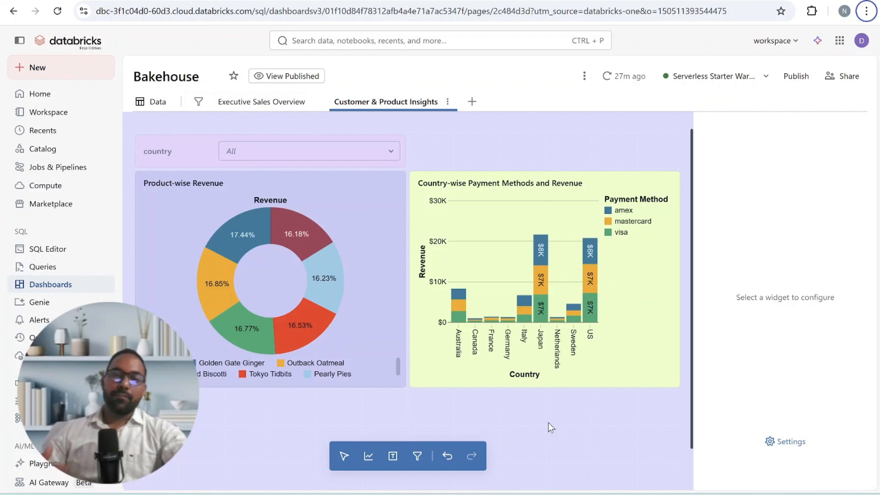